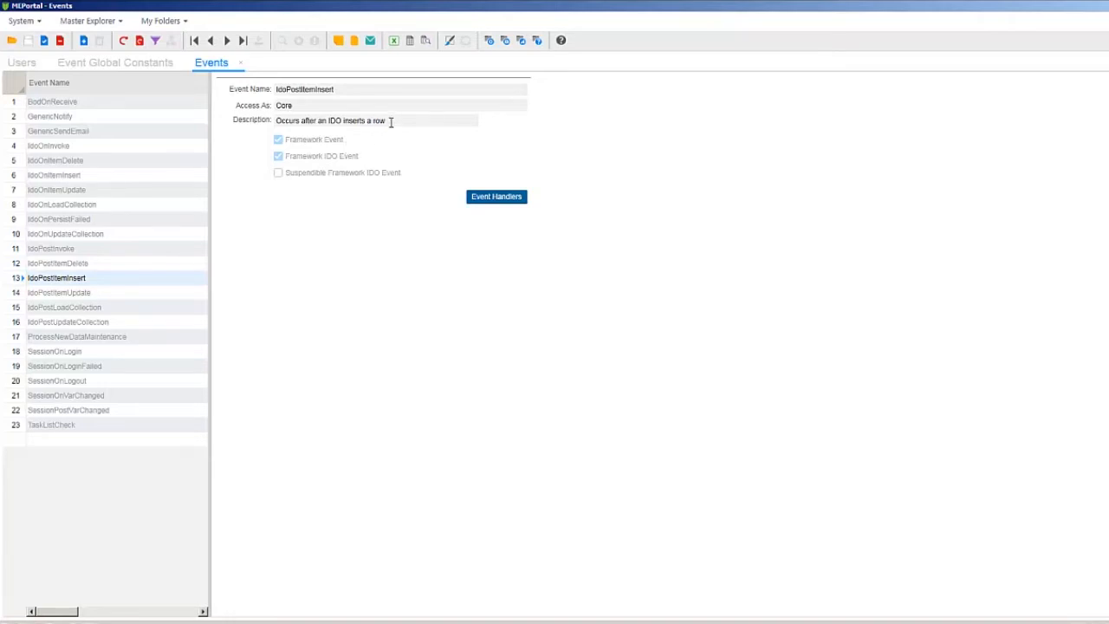
- Open the IdoPostItemInsert handler's event actions and review the Action Type list for sequence 10
{"action": "left_click", "coordinate": [481, 196]}
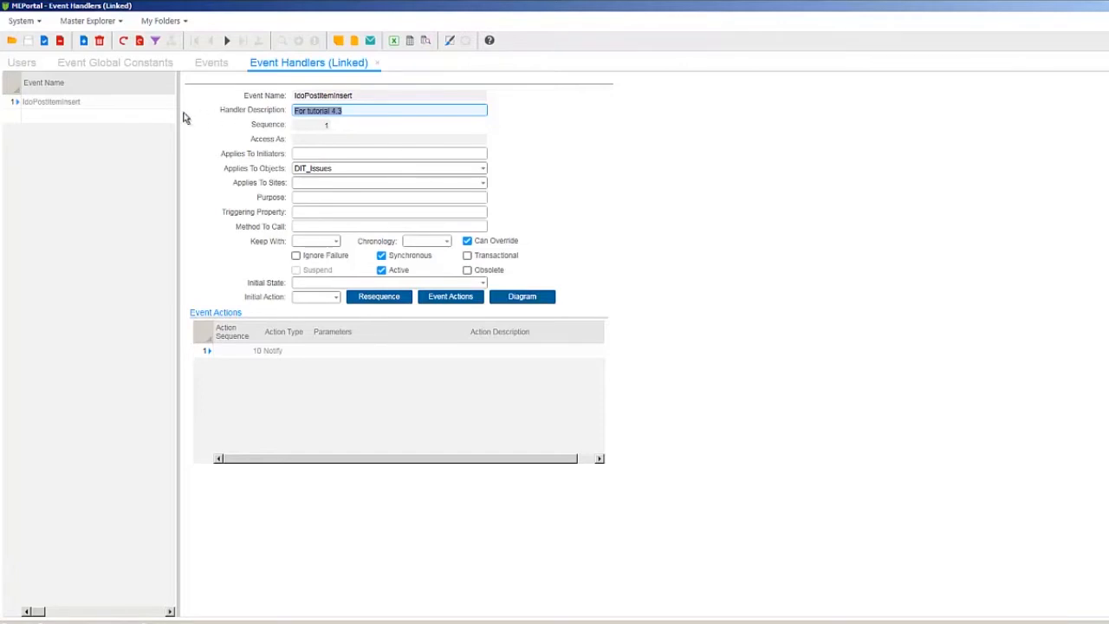
{"action": "left_click", "coordinate": [128, 110]}
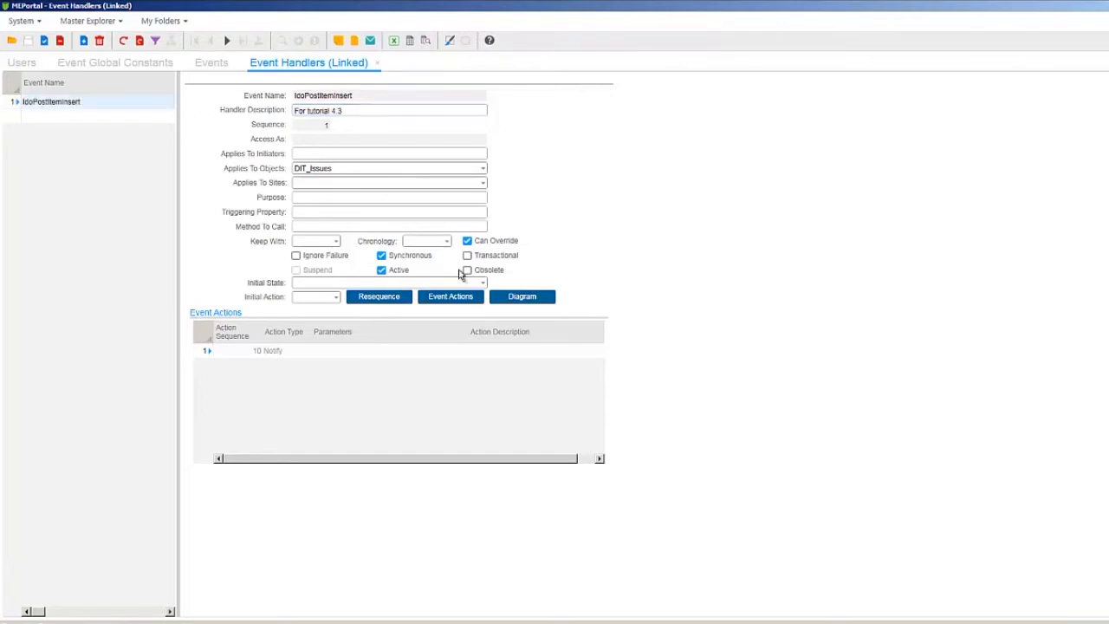
{"action": "left_click", "coordinate": [451, 297]}
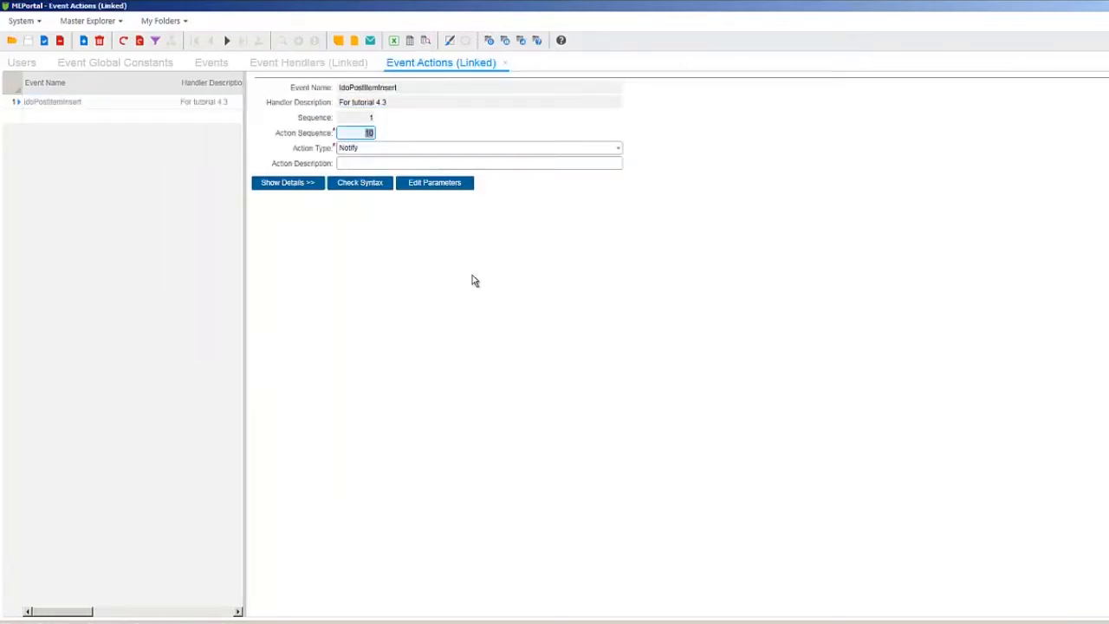
{"action": "left_click", "coordinate": [618, 148]}
{"action": "mouse_move", "coordinate": [622, 202]}
{"action": "left_mouse_down"}
{"action": "mouse_move", "coordinate": [619, 255]}
{"action": "mouse_move", "coordinate": [621, 203]}
{"action": "left_mouse_up"}
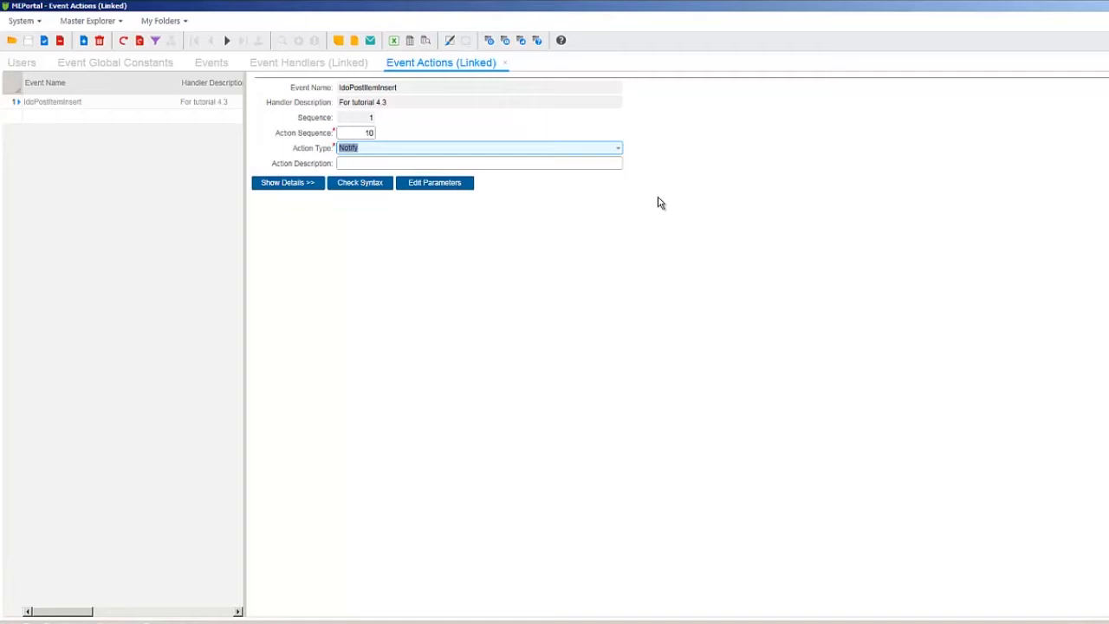
- Save global constant TechSupportMgr with the support manager's user id as its value, then return to Events
{"action": "left_click", "coordinate": [163, 65]}
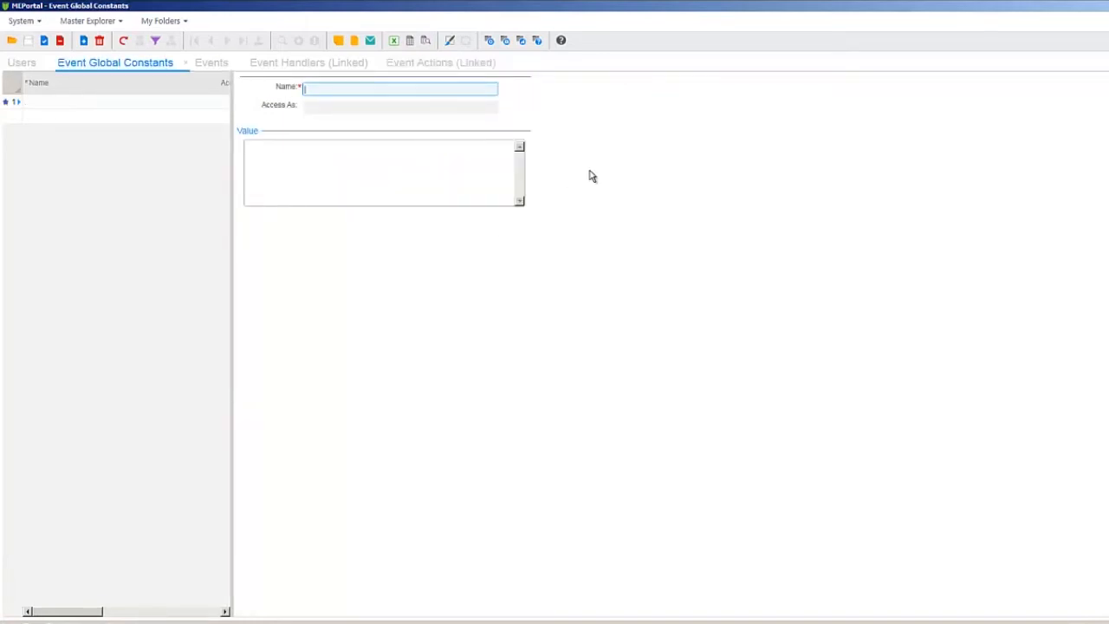
{"action": "type", "text": "TechSupportMgr"}
{"action": "left_click", "coordinate": [444, 153]}
{"action": "type", "text": "1"}
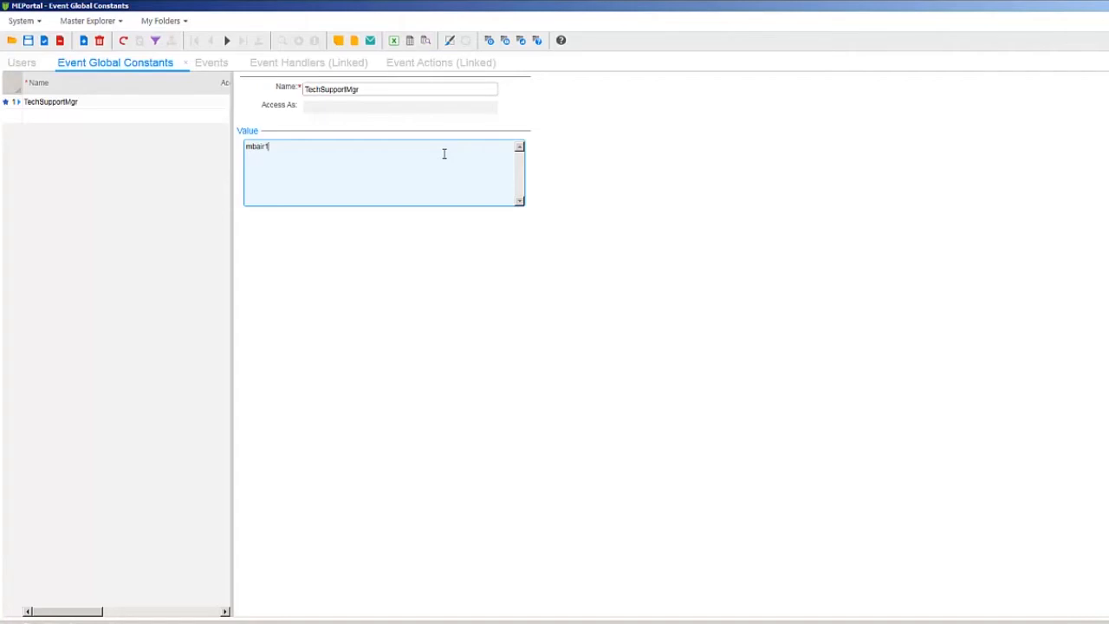
{"action": "left_click", "coordinate": [28, 41]}
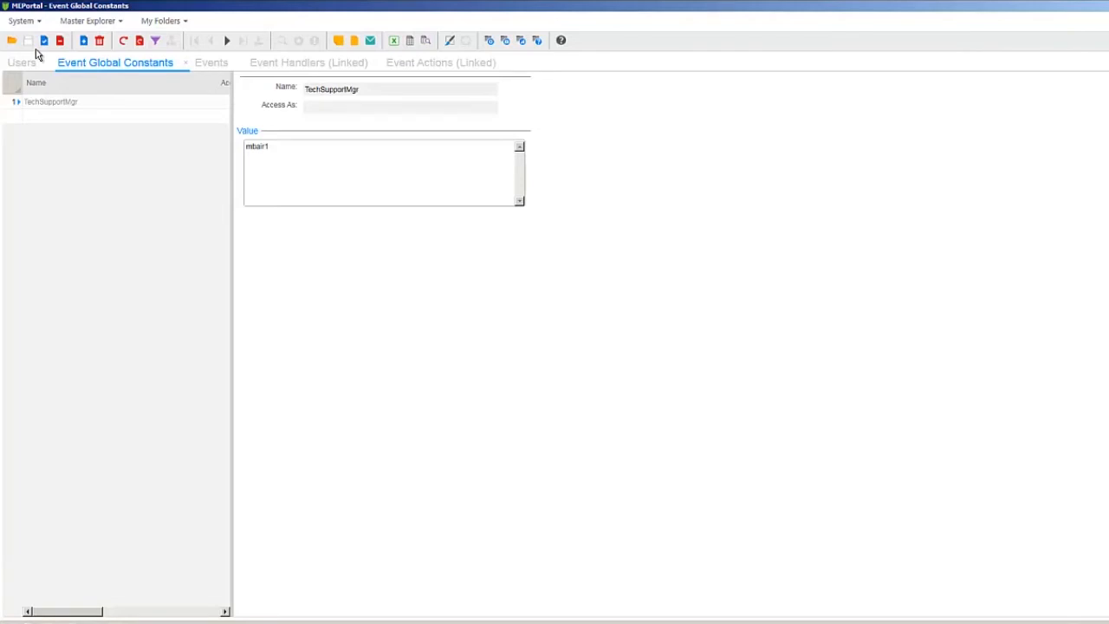
{"action": "left_click", "coordinate": [218, 63]}
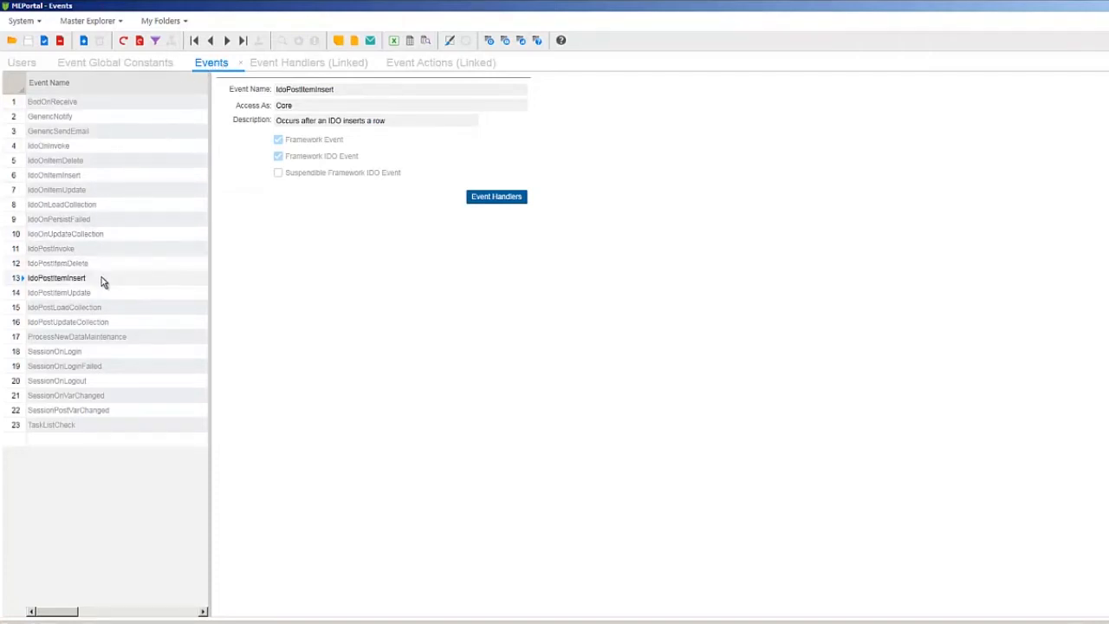
- Keep DIT_Issues as the handler's object and Notify as the action type, and open its parameters
{"action": "left_click", "coordinate": [501, 198]}
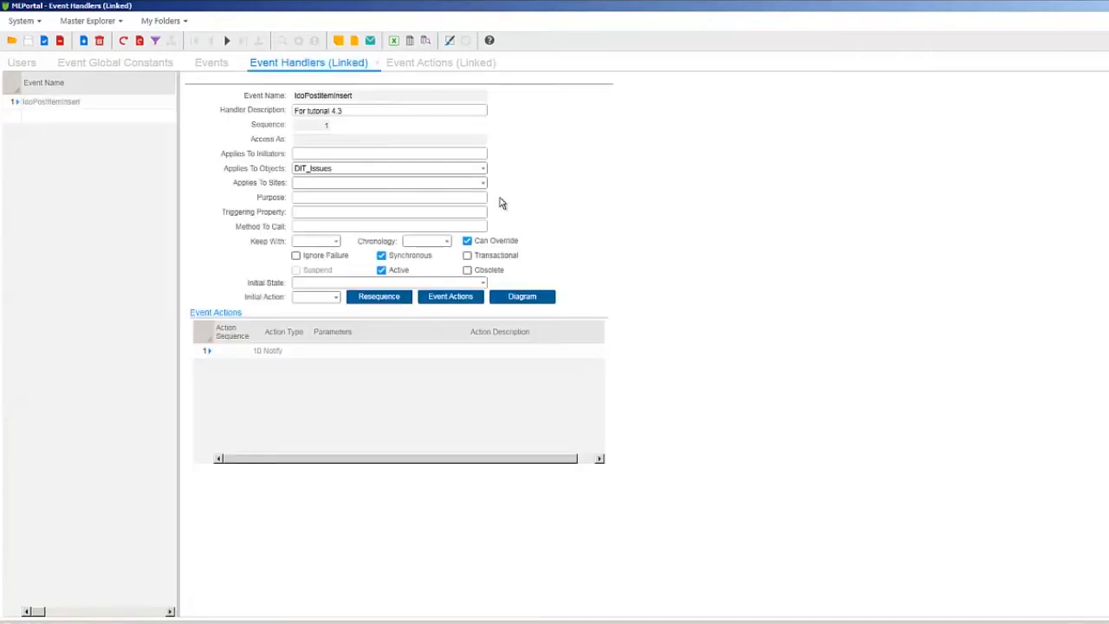
{"action": "left_click", "coordinate": [482, 169]}
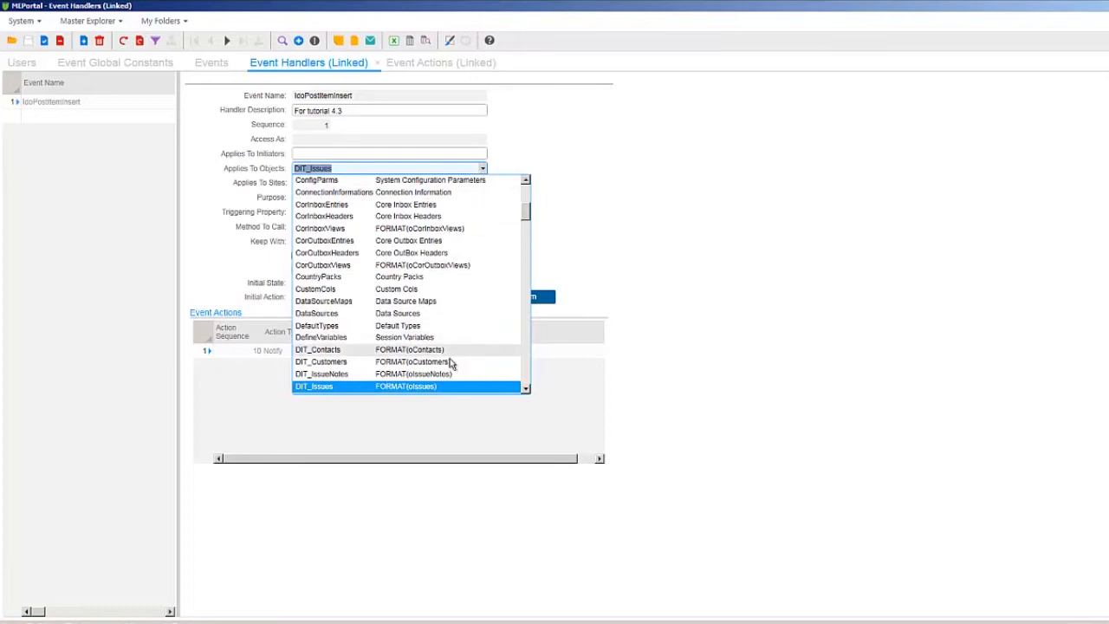
{"action": "left_click", "coordinate": [429, 388]}
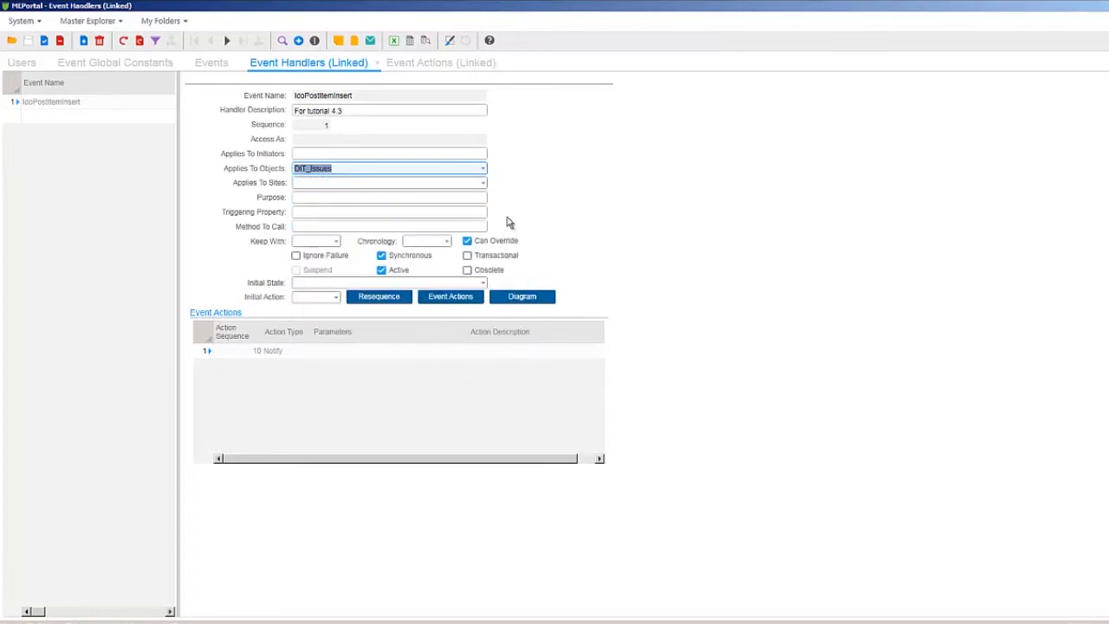
{"action": "left_click", "coordinate": [453, 298]}
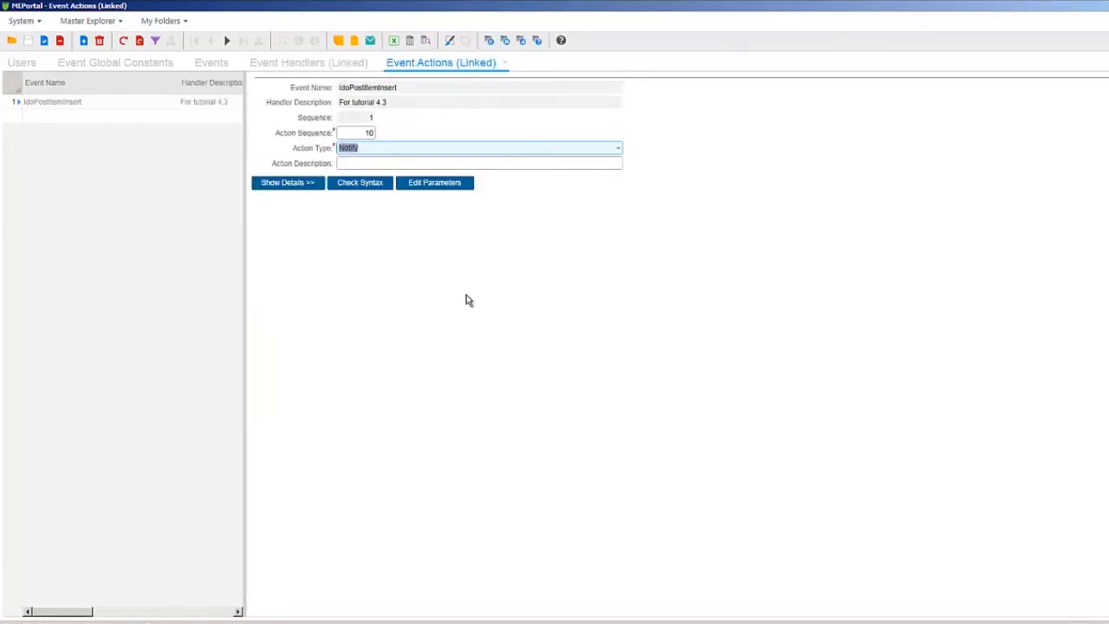
{"action": "left_click", "coordinate": [618, 149]}
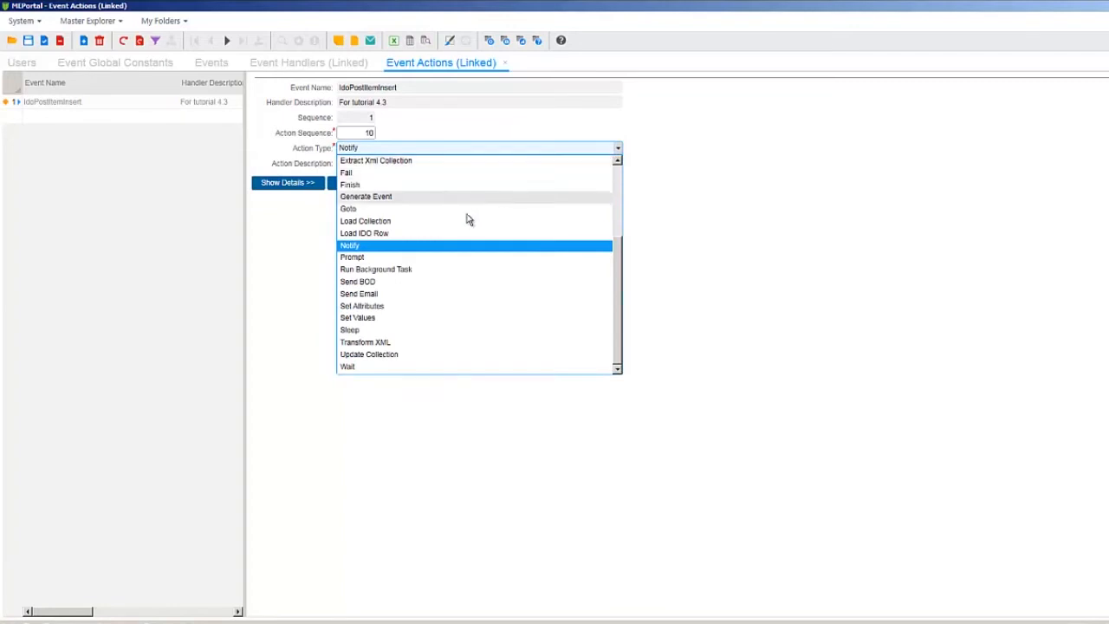
{"action": "left_click", "coordinate": [420, 249]}
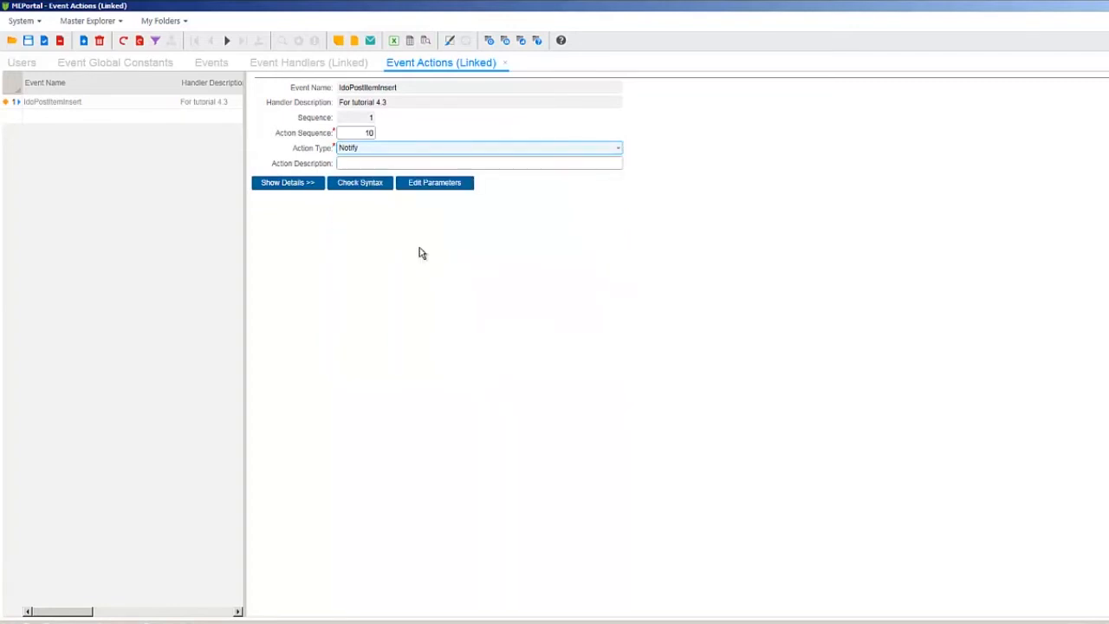
{"action": "left_click", "coordinate": [427, 185]}
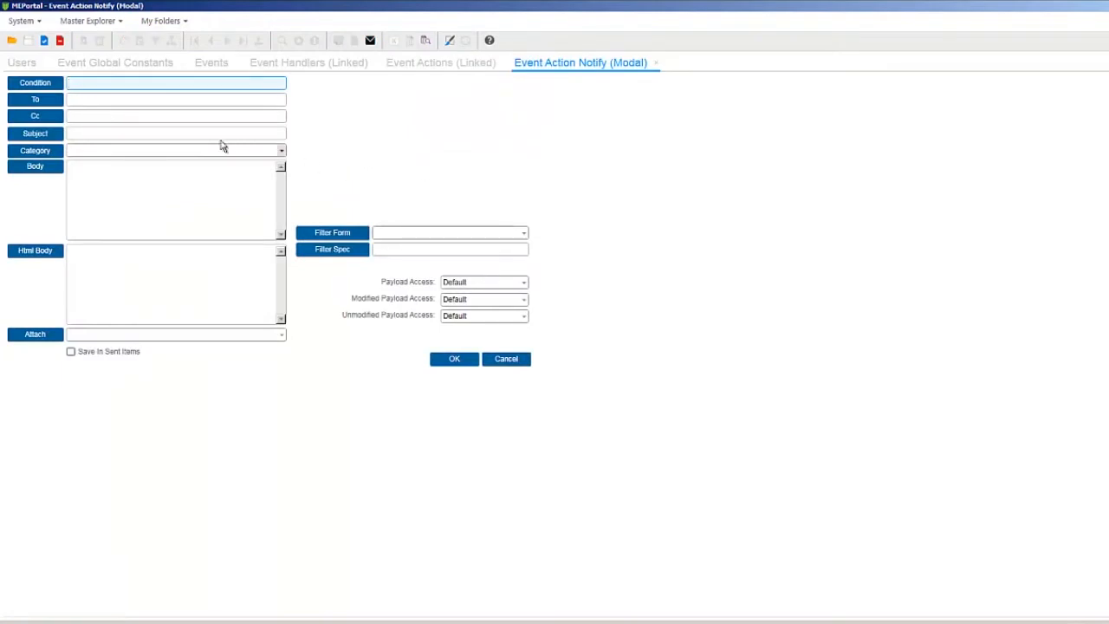
- Set the Notify recipient to the expression GC(TechSupportMgr)
{"action": "left_click", "coordinate": [59, 101]}
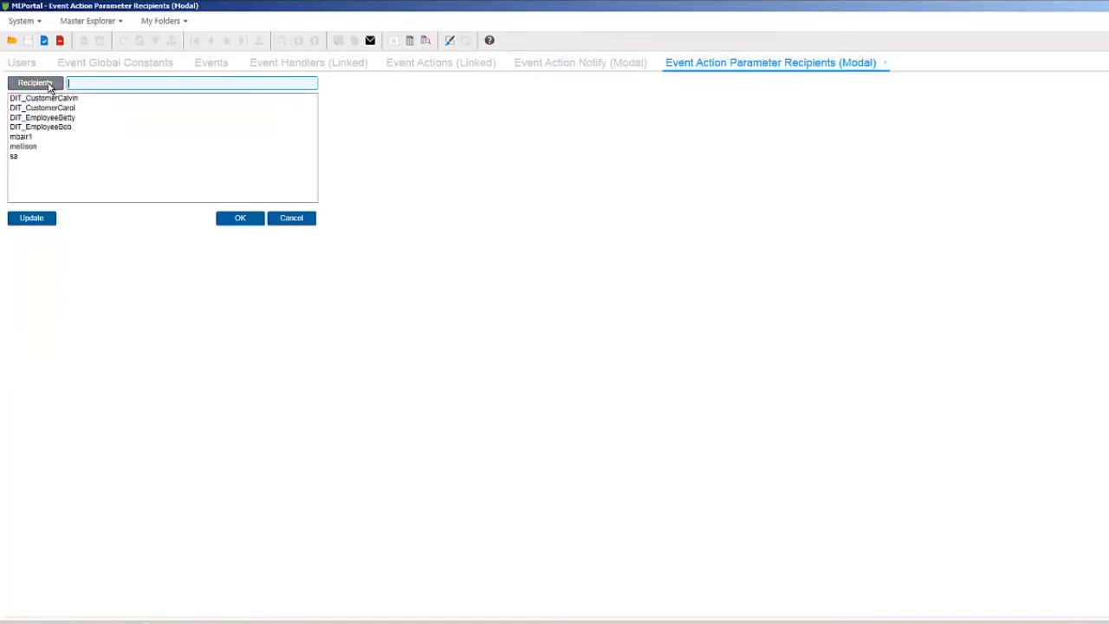
{"action": "left_click", "coordinate": [50, 87]}
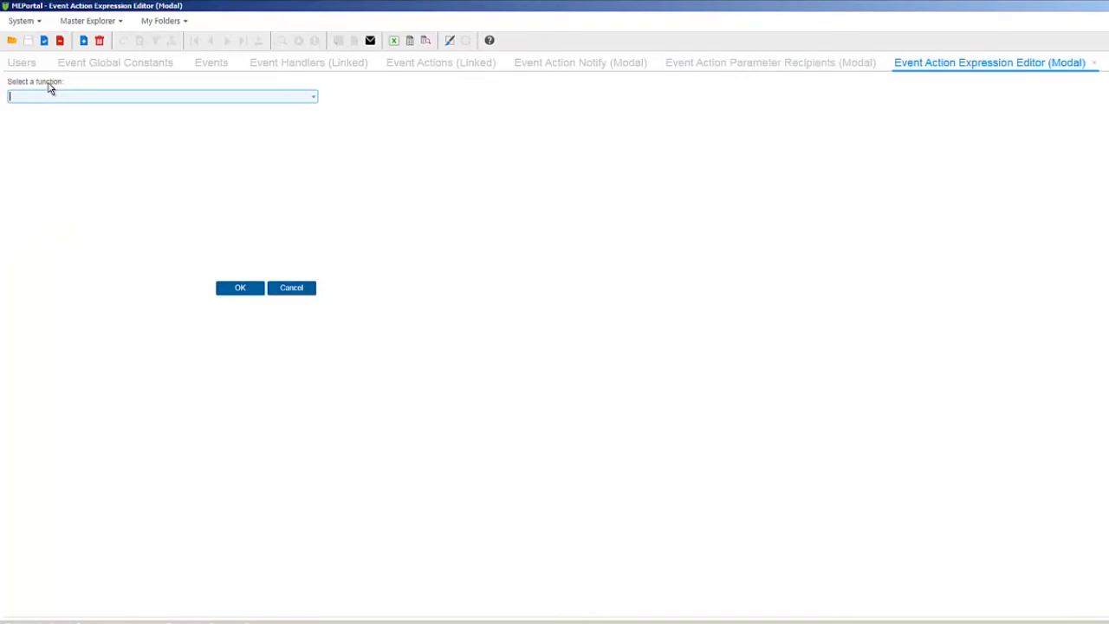
{"action": "left_click", "coordinate": [313, 97]}
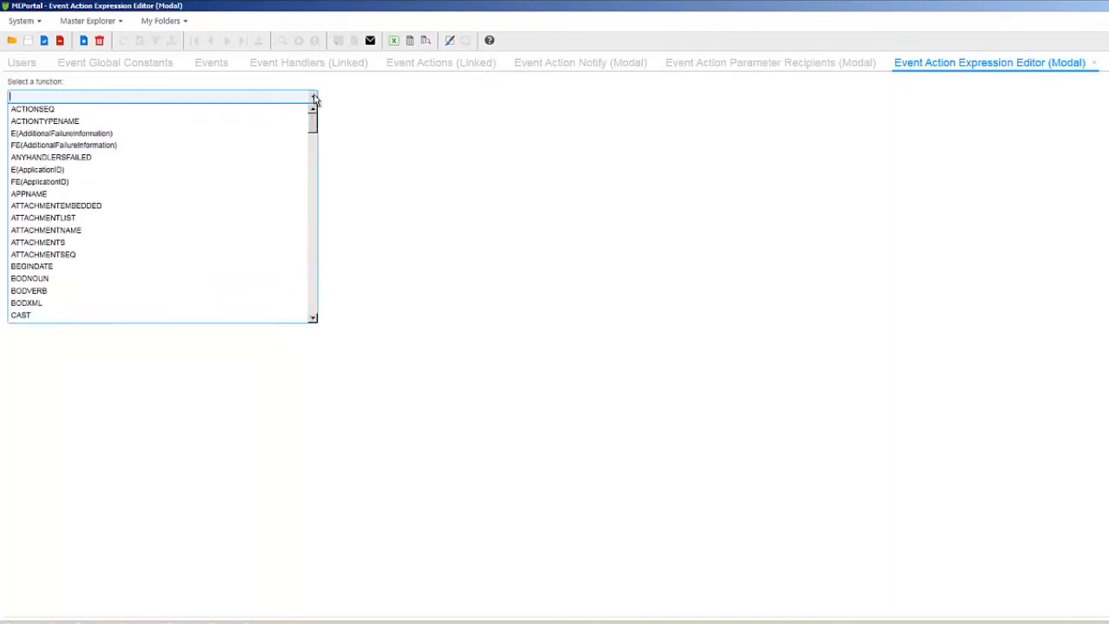
{"action": "key", "text": "g"}
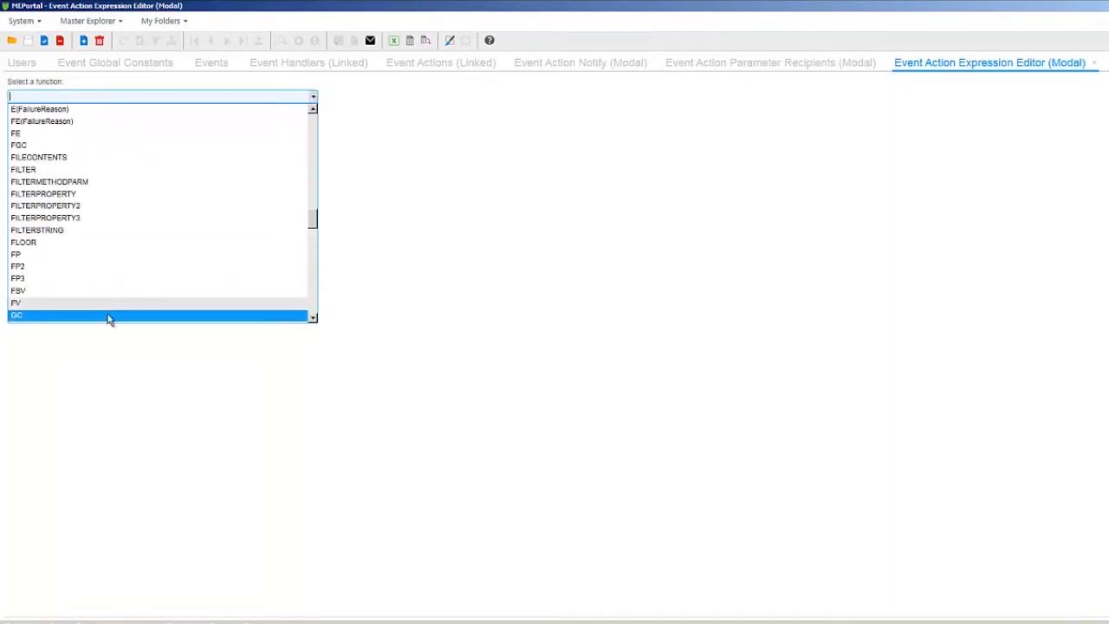
{"action": "left_click", "coordinate": [99, 317]}
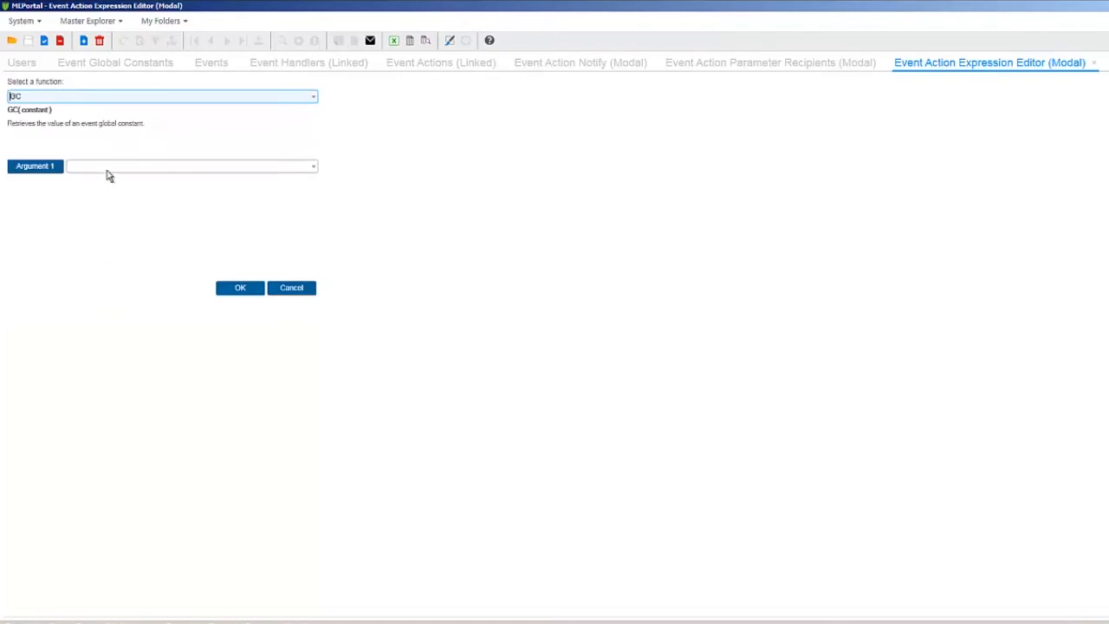
{"action": "left_click", "coordinate": [109, 166]}
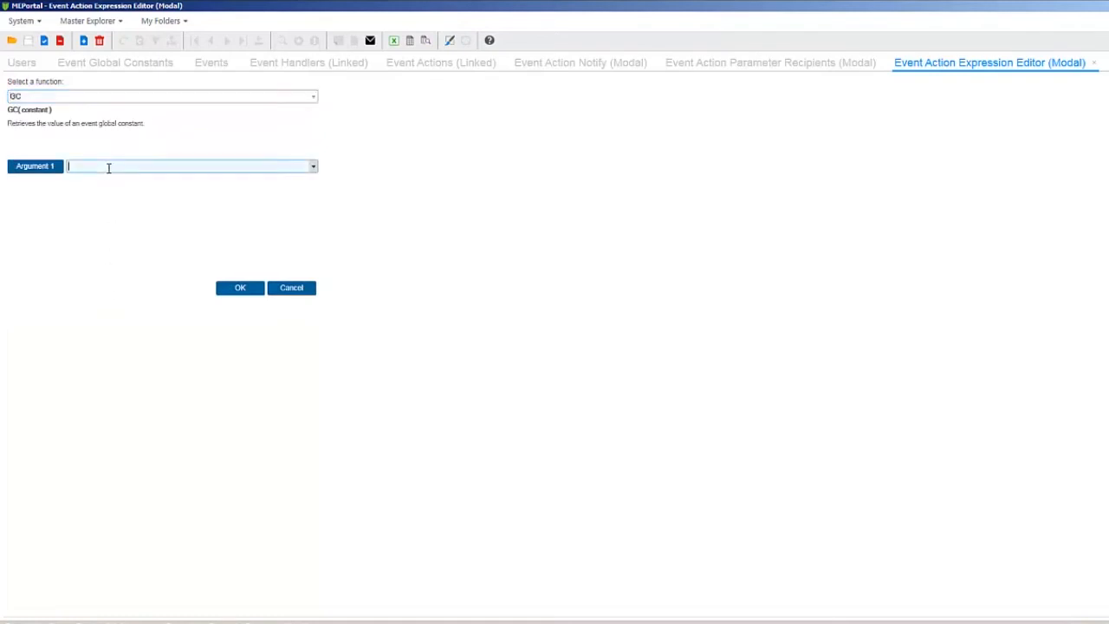
{"action": "left_click", "coordinate": [314, 166]}
{"action": "left_click", "coordinate": [196, 179]}
{"action": "left_click", "coordinate": [229, 291]}
{"action": "left_click", "coordinate": [235, 218]}
- Enter body 'An issue with high severity has been logged.' and pass the syntax check
{"action": "left_click", "coordinate": [233, 221]}
{"action": "type", "text": "An issue with high severity has been logged."}
{"action": "left_click", "coordinate": [449, 360]}
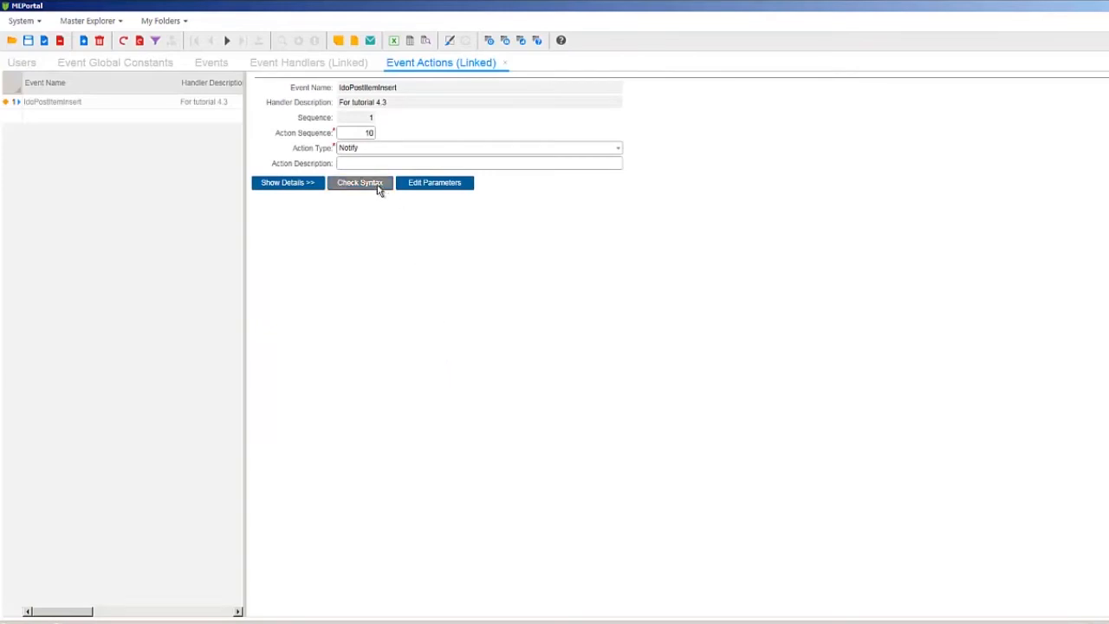
{"action": "left_click", "coordinate": [379, 189]}
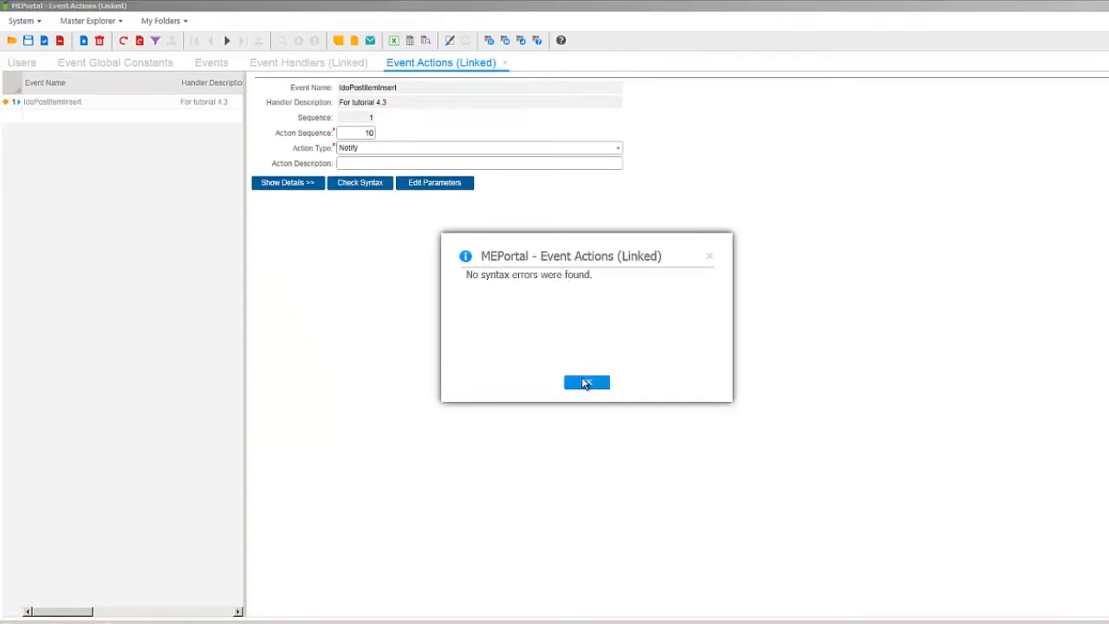
{"action": "left_click", "coordinate": [587, 383]}
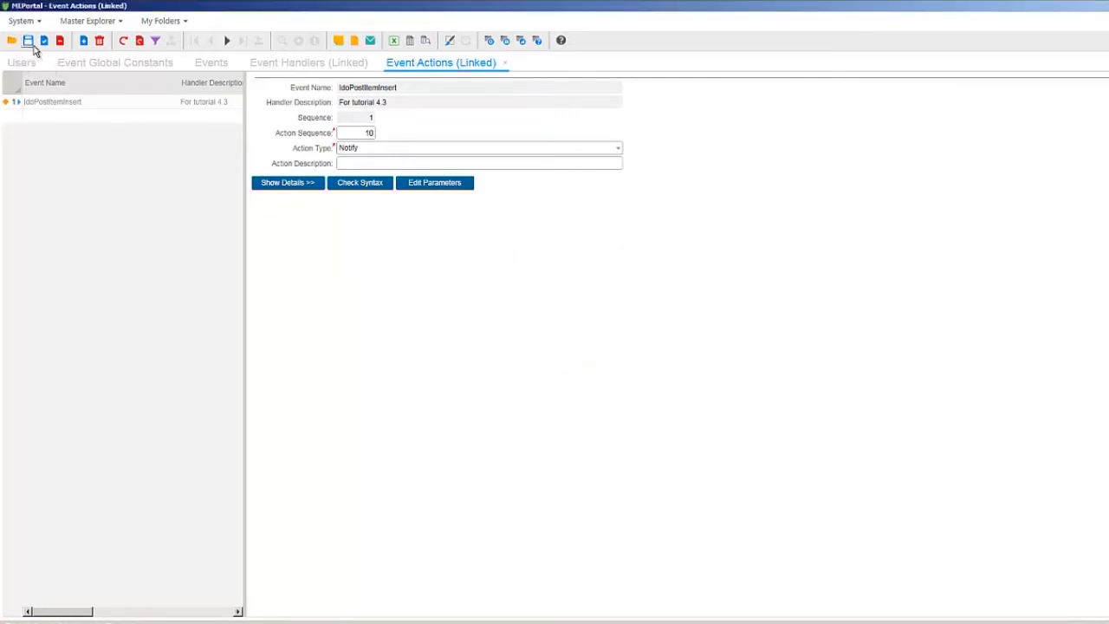
- Save the Notify action and reopen the IdoPostItemInsert handler's event actions
{"action": "left_click", "coordinate": [29, 41]}
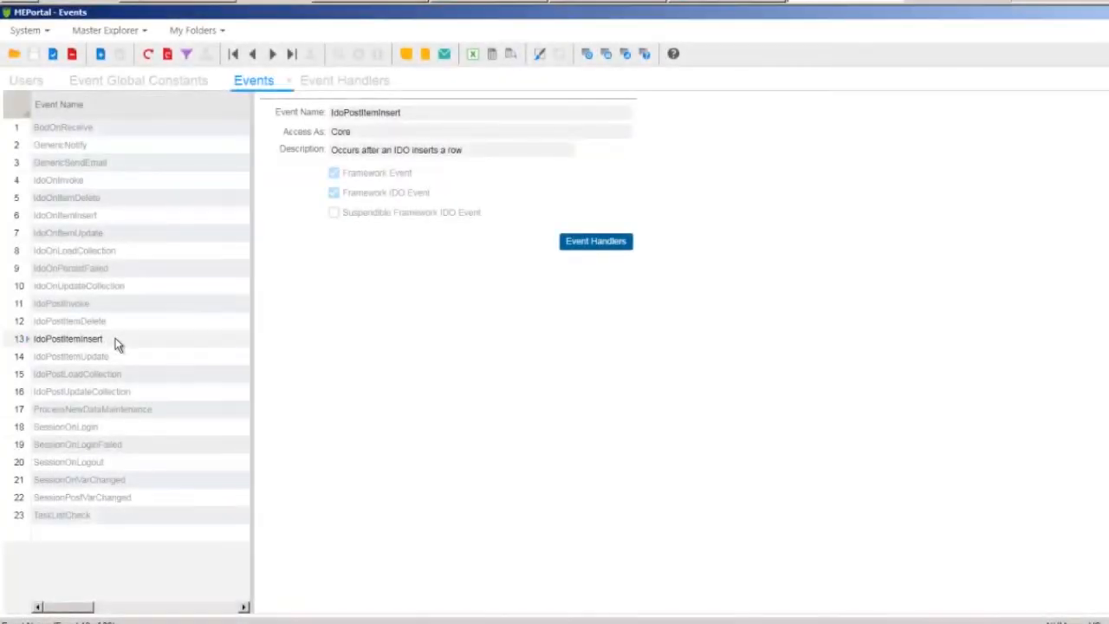
{"action": "left_click", "coordinate": [116, 338]}
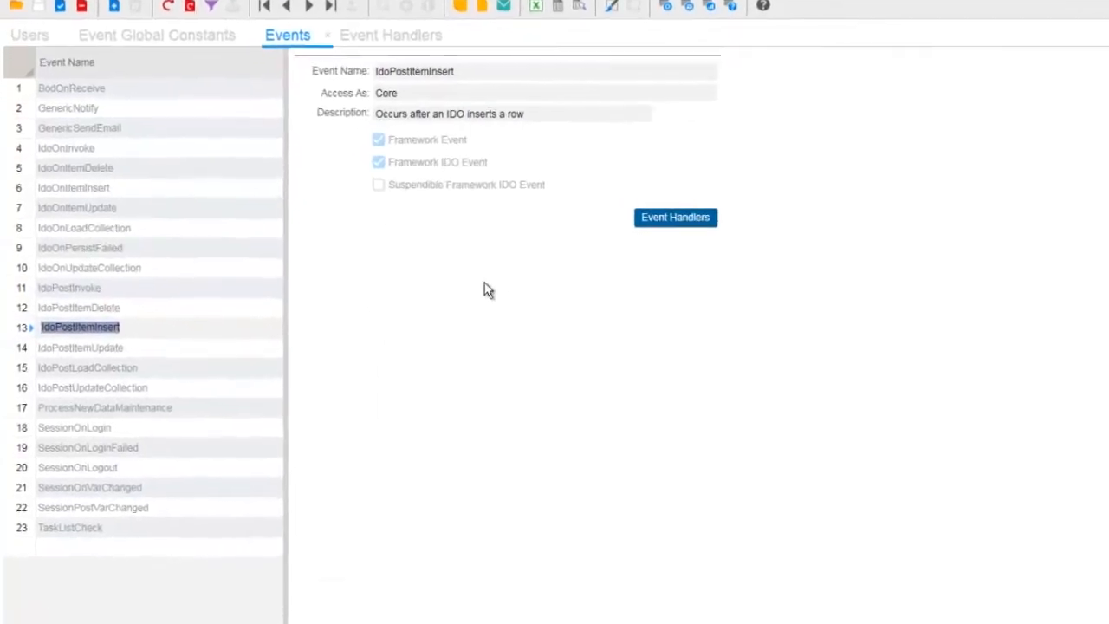
{"action": "left_click", "coordinate": [714, 198]}
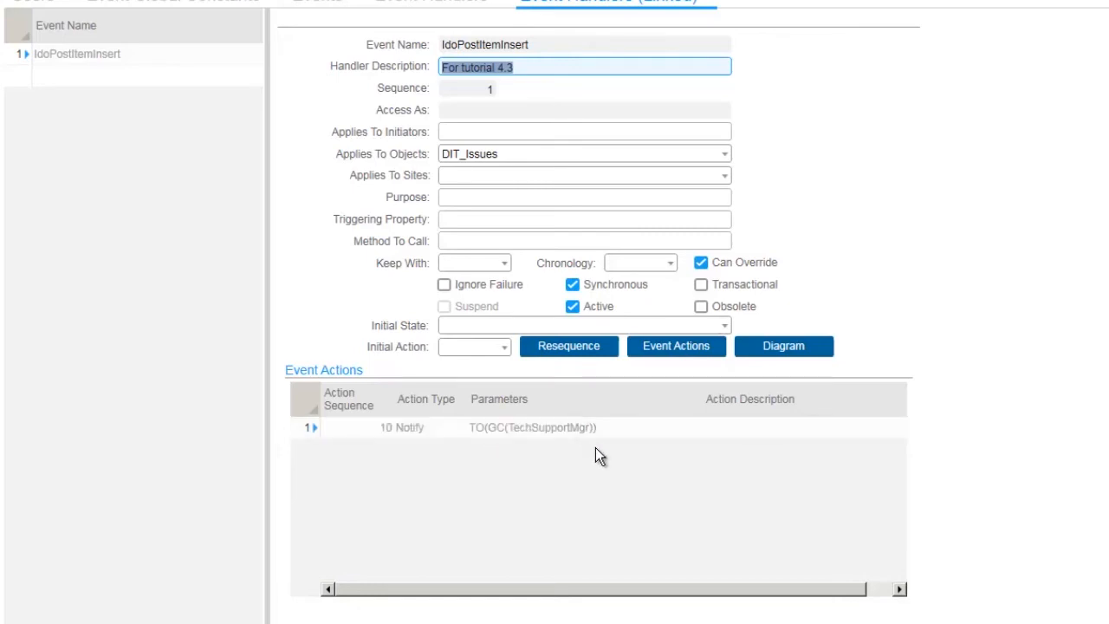
{"action": "left_click", "coordinate": [664, 348]}
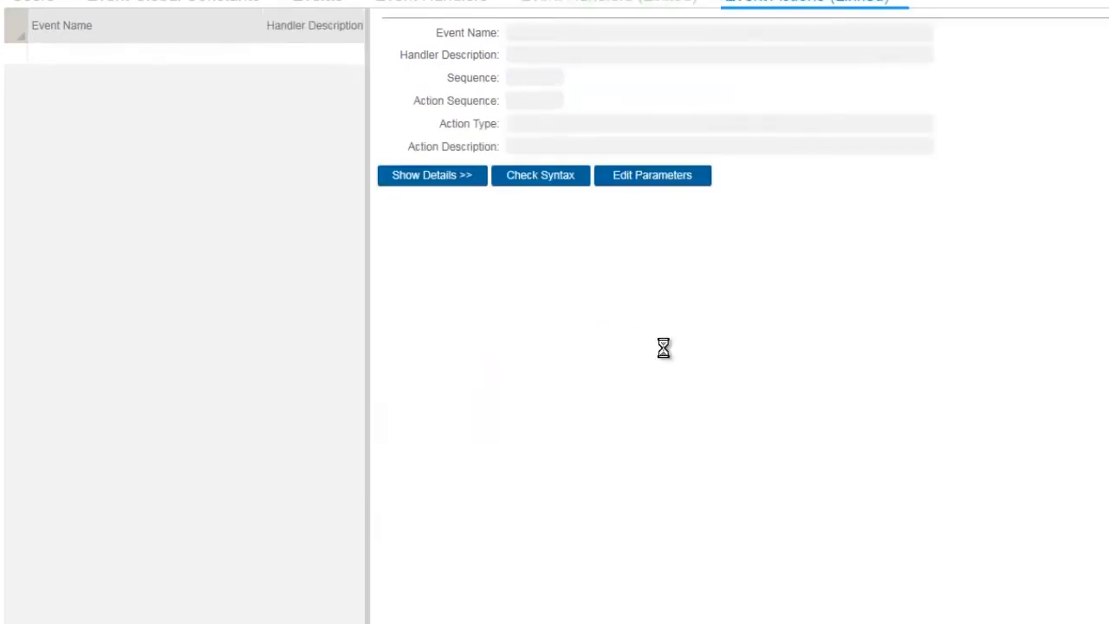
- Add a new event action at sequence 20 with action type Send Email
{"action": "left_click", "coordinate": [131, 76]}
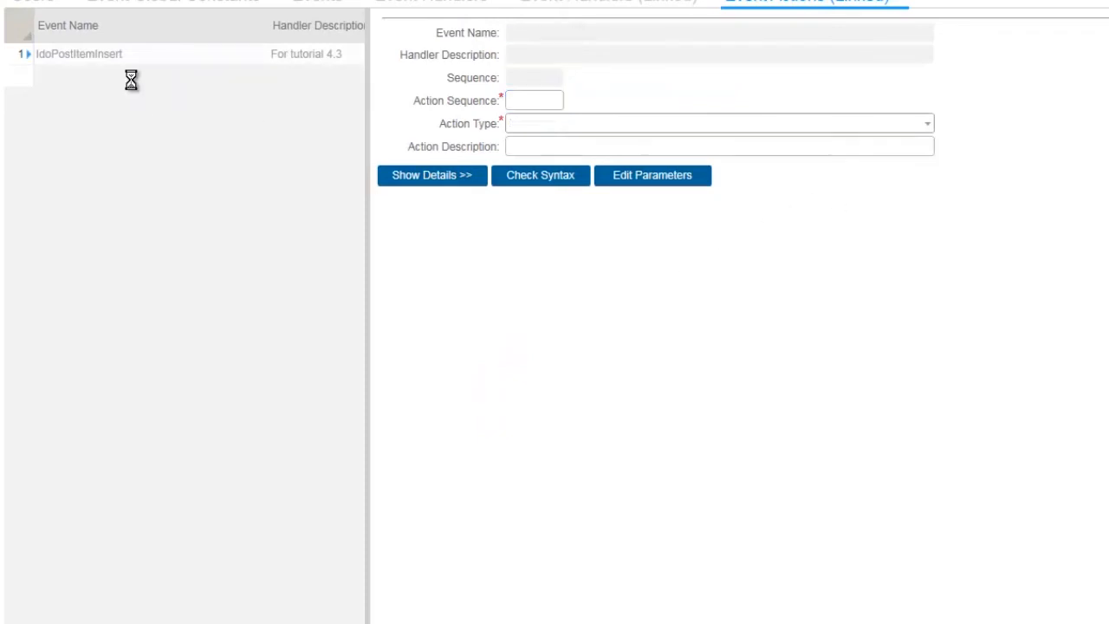
{"action": "left_click", "coordinate": [926, 123]}
{"action": "left_click_drag", "start_coordinate": [929, 240], "coordinate": [935, 316]}
{"action": "left_click", "coordinate": [660, 363]}
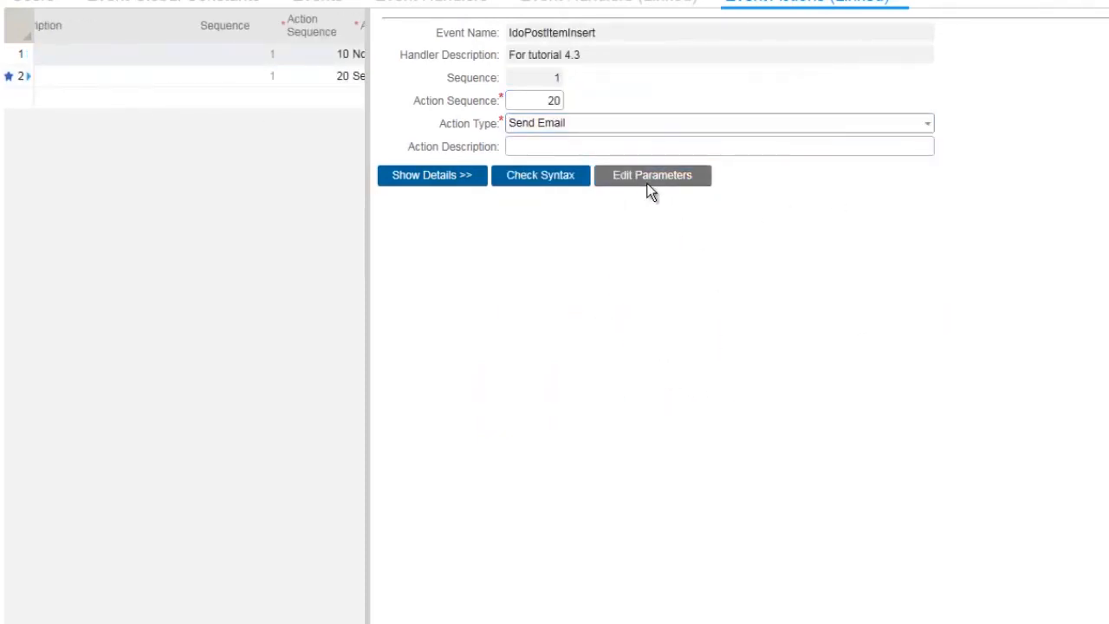
{"action": "left_click", "coordinate": [650, 179]}
- Build the Send Email condition PROPERTY("Severity") > 2
{"action": "left_click", "coordinate": [60, 28]}
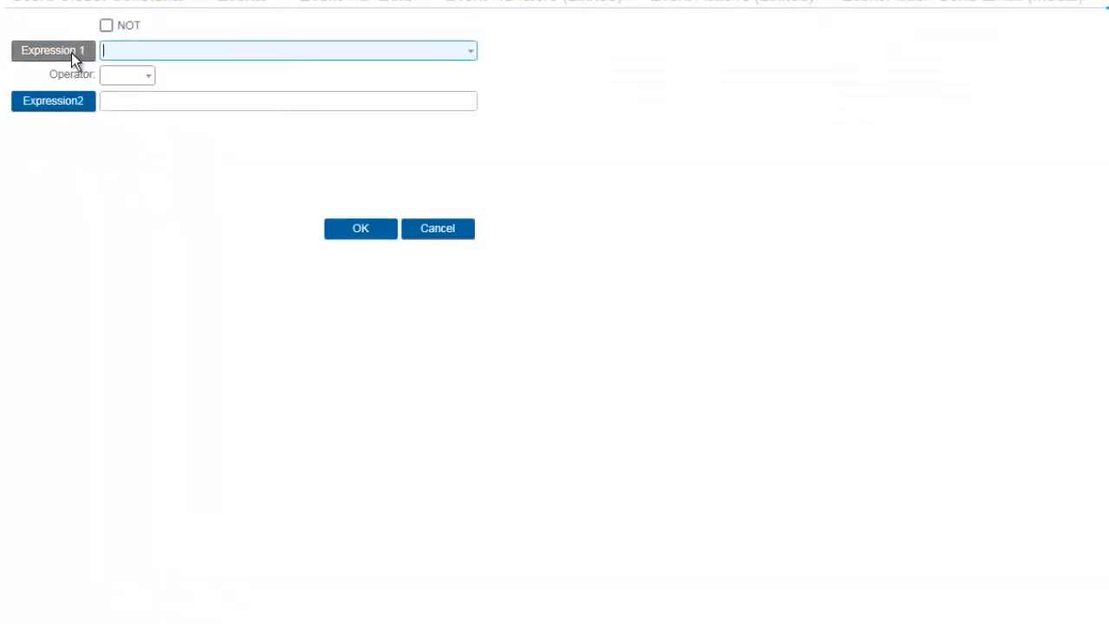
{"action": "left_click", "coordinate": [71, 52]}
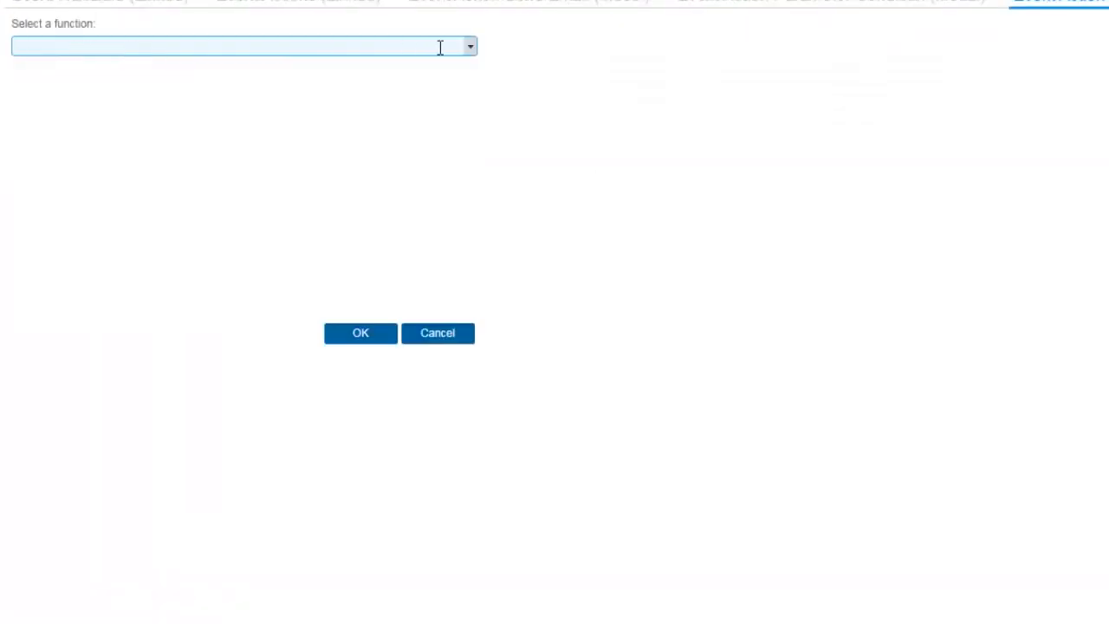
{"action": "left_click", "coordinate": [470, 48]}
{"action": "left_click_drag", "start_coordinate": [472, 88], "coordinate": [469, 268]}
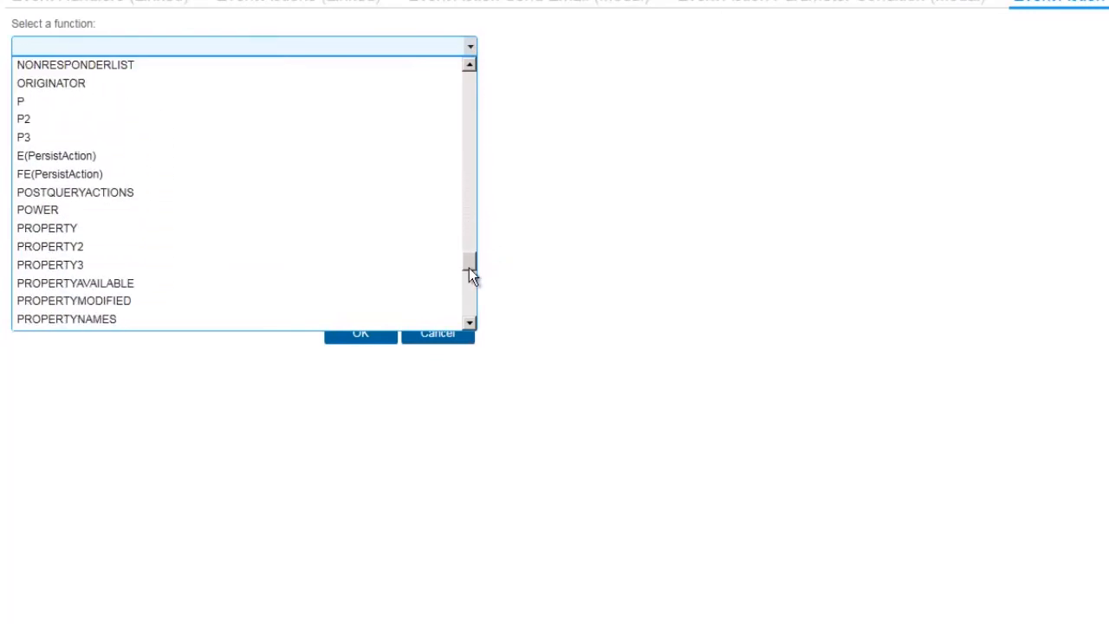
{"action": "left_click", "coordinate": [308, 232]}
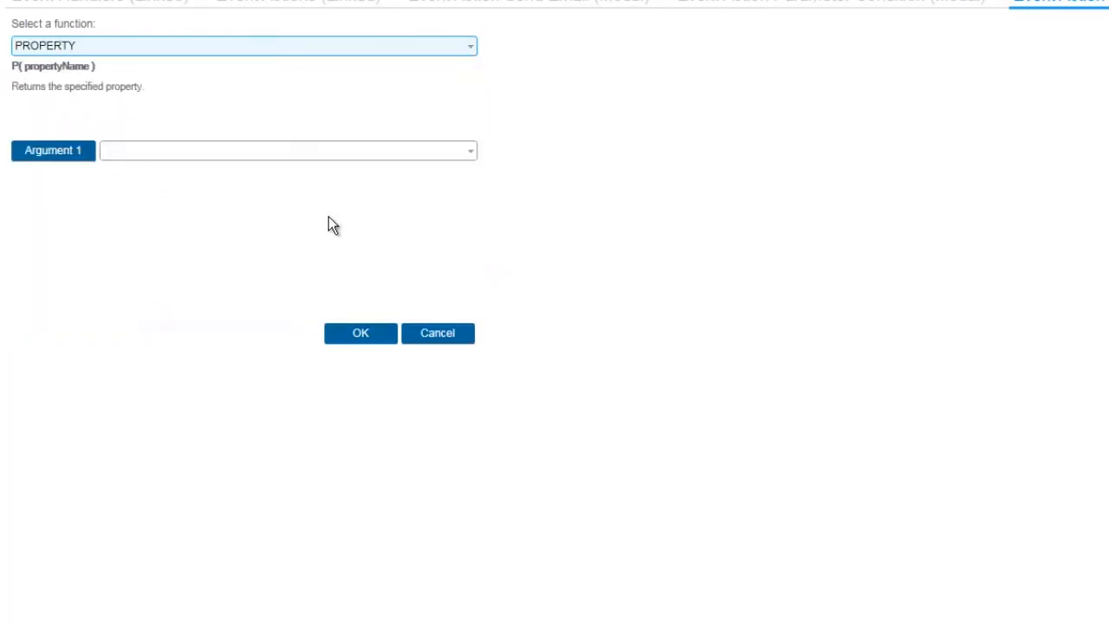
{"action": "left_click", "coordinate": [468, 153]}
{"action": "left_click_drag", "start_coordinate": [469, 185], "coordinate": [475, 291]}
{"action": "left_click", "coordinate": [346, 370]}
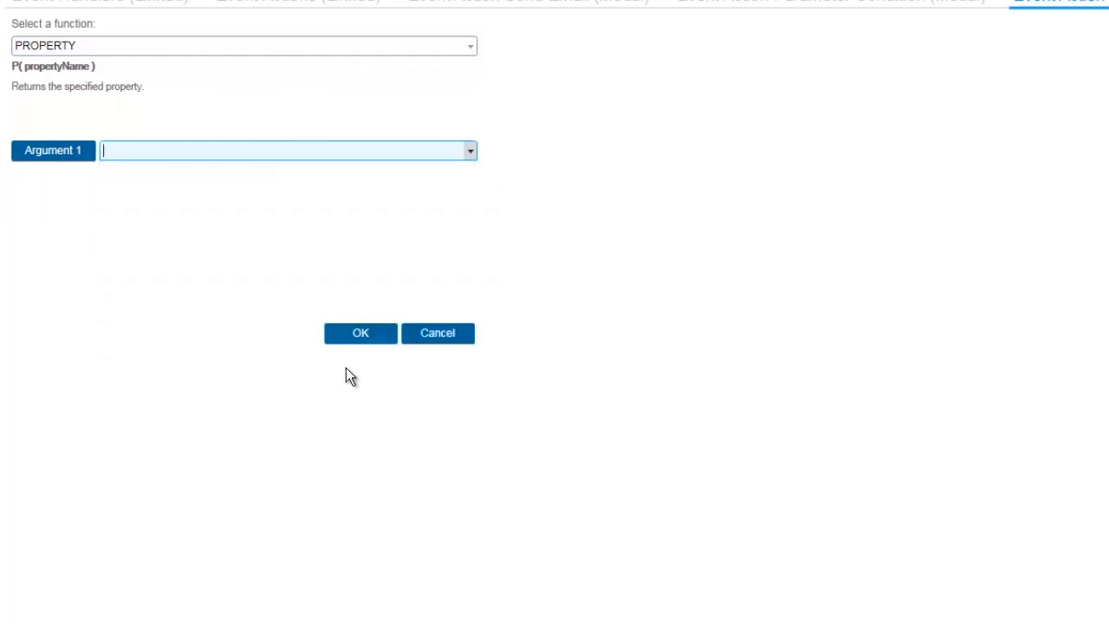
{"action": "left_click", "coordinate": [359, 333]}
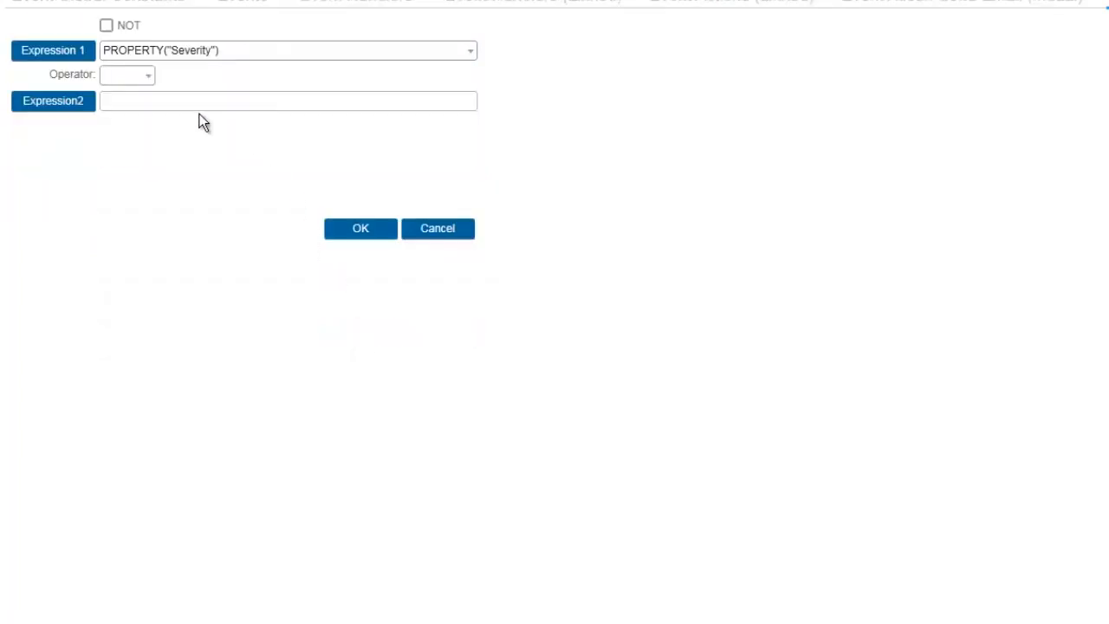
{"action": "left_click", "coordinate": [149, 77]}
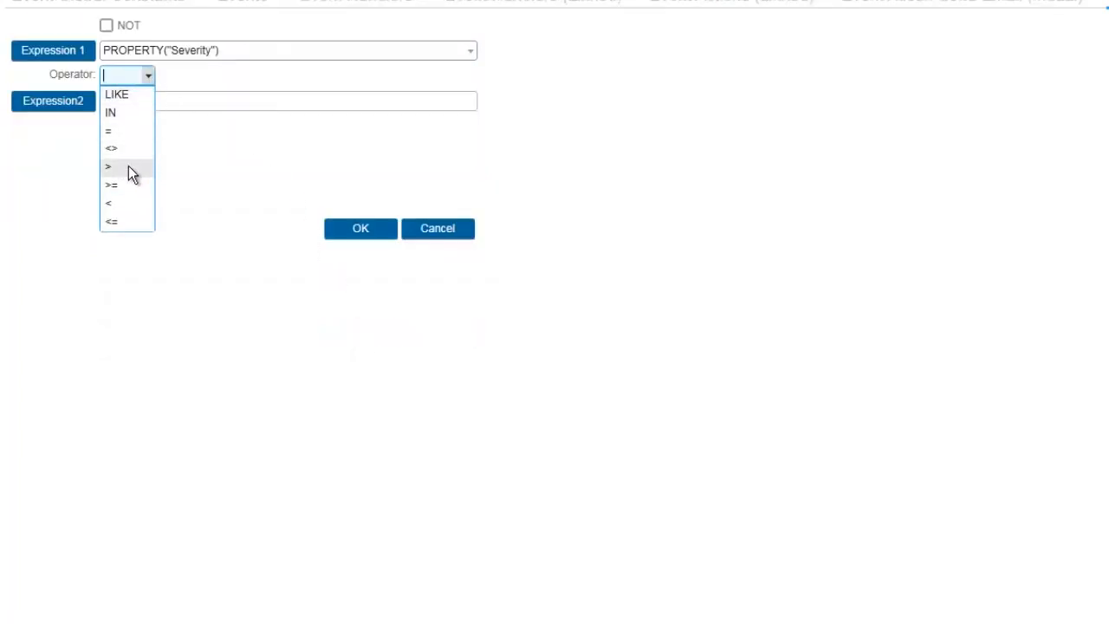
{"action": "left_click", "coordinate": [128, 166]}
{"action": "left_click", "coordinate": [128, 102]}
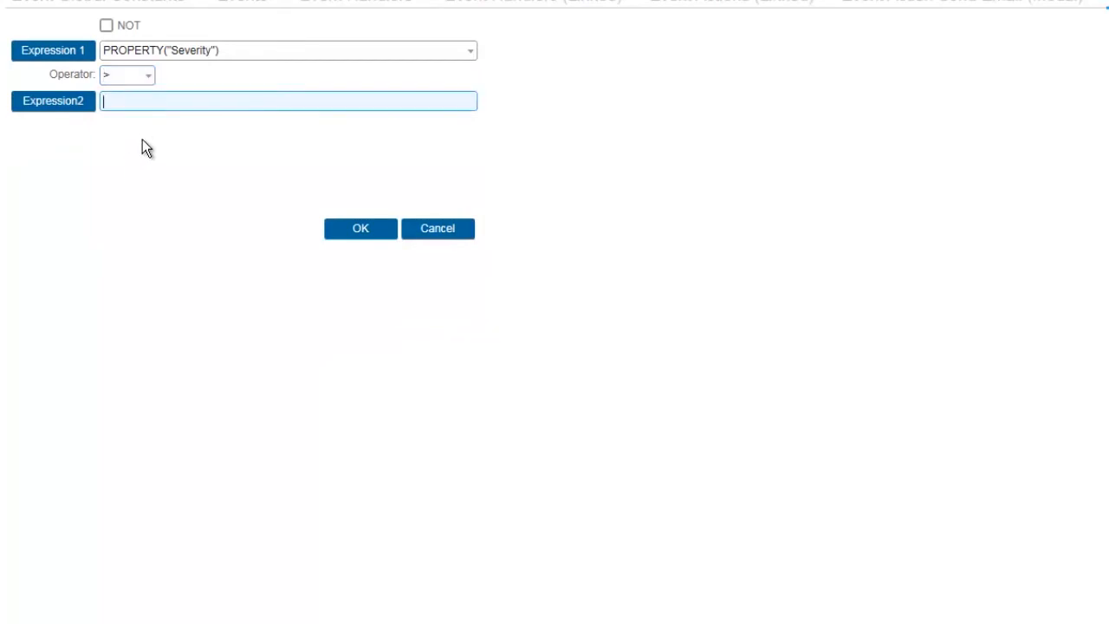
{"action": "type", "text": "2"}
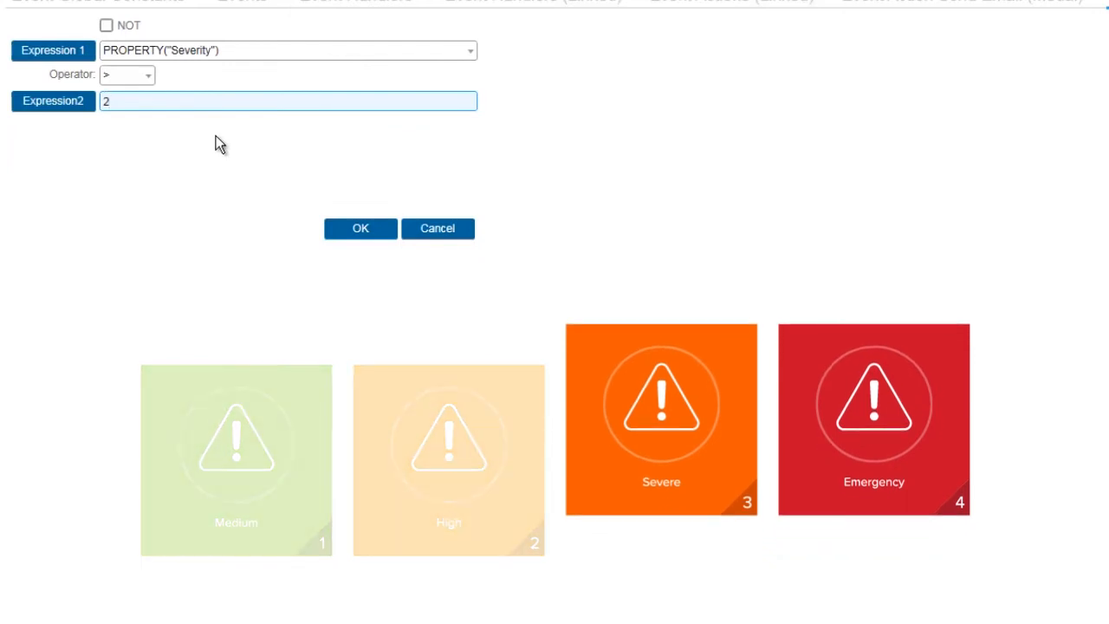
- Confirm the condition, send the email to GC(TechSupportMgr), and set subject 'An Issue Has Been Logged'
{"action": "left_click", "coordinate": [351, 228]}
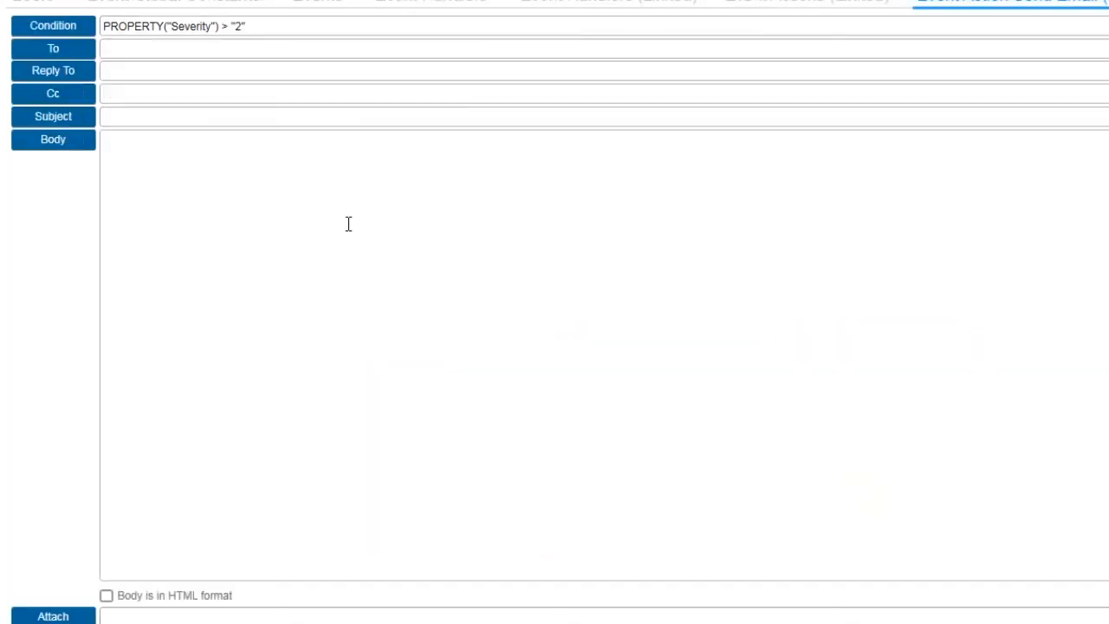
{"action": "left_click", "coordinate": [94, 55]}
{"action": "left_click", "coordinate": [83, 22]}
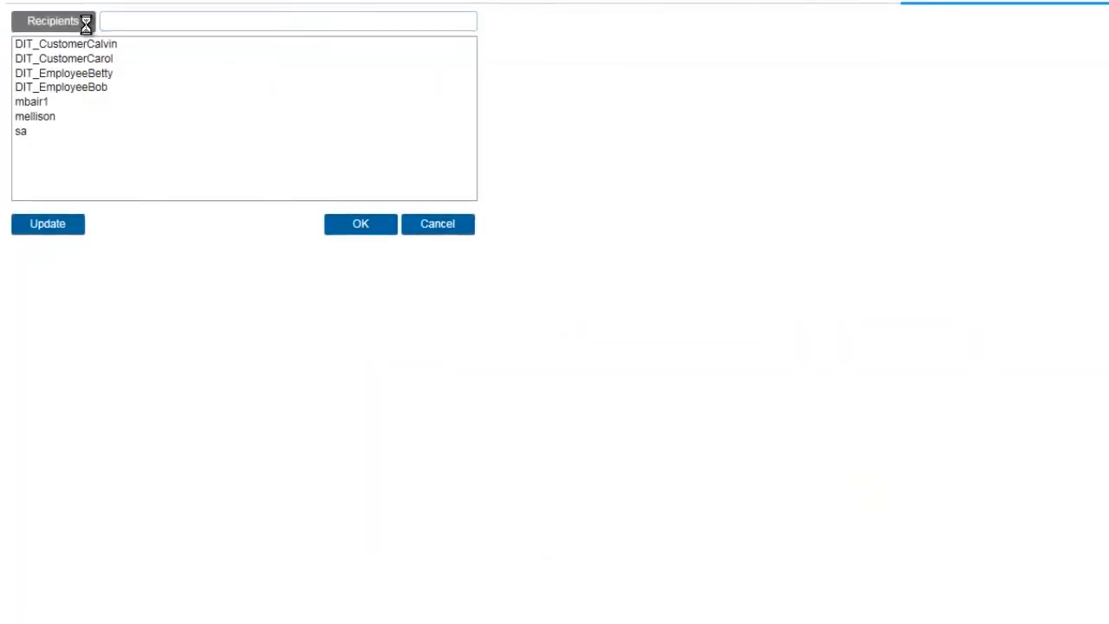
{"action": "left_click", "coordinate": [375, 115]}
{"action": "left_click", "coordinate": [295, 227]}
{"action": "left_click", "coordinate": [377, 200]}
{"action": "left_click", "coordinate": [355, 213]}
{"action": "left_click", "coordinate": [291, 344]}
{"action": "left_click", "coordinate": [287, 261]}
{"action": "left_click", "coordinate": [194, 173]}
{"action": "type", "text": "An Issue Has Been Logged"}
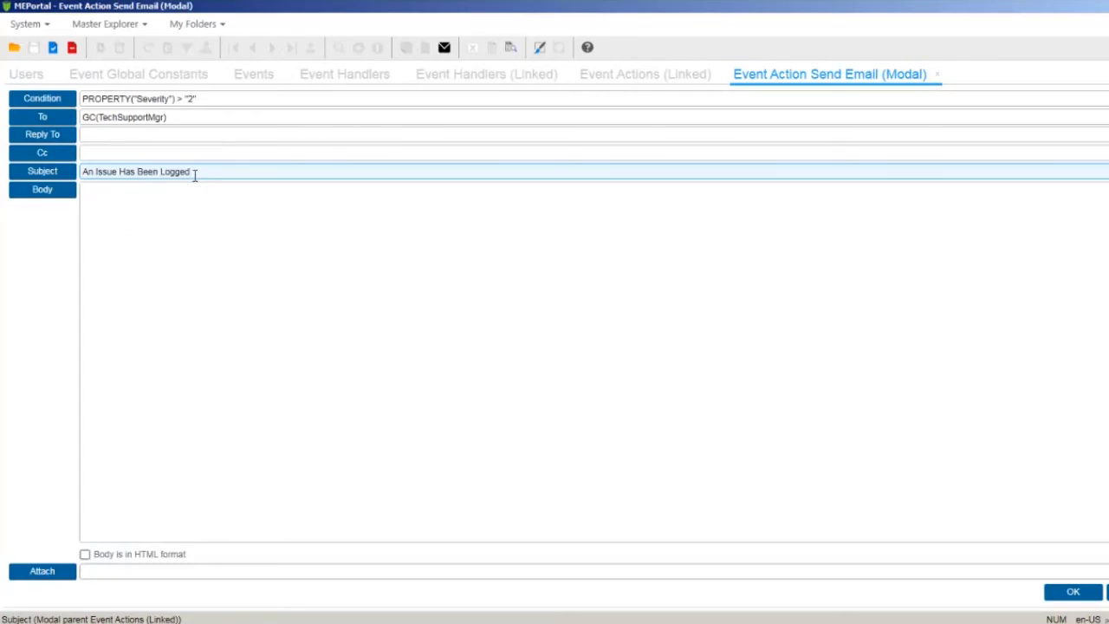
- Start a SUBSTITUTE body and replace the drafted template's placeholder word with {1}
{"action": "left_click", "coordinate": [60, 189]}
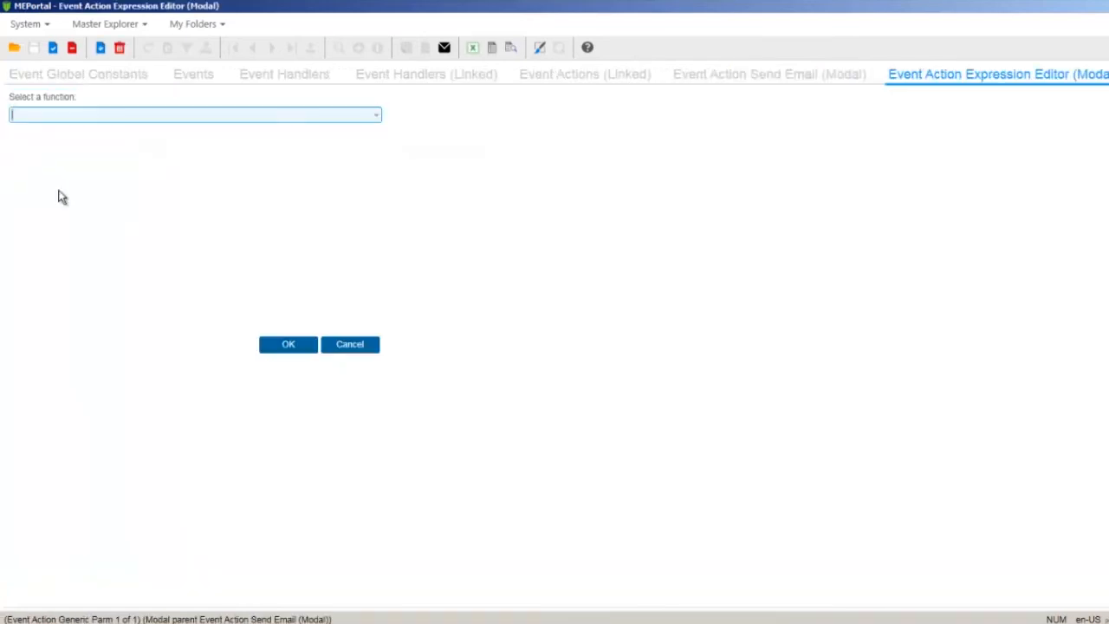
{"action": "left_click", "coordinate": [364, 113]}
{"action": "left_click", "coordinate": [109, 332]}
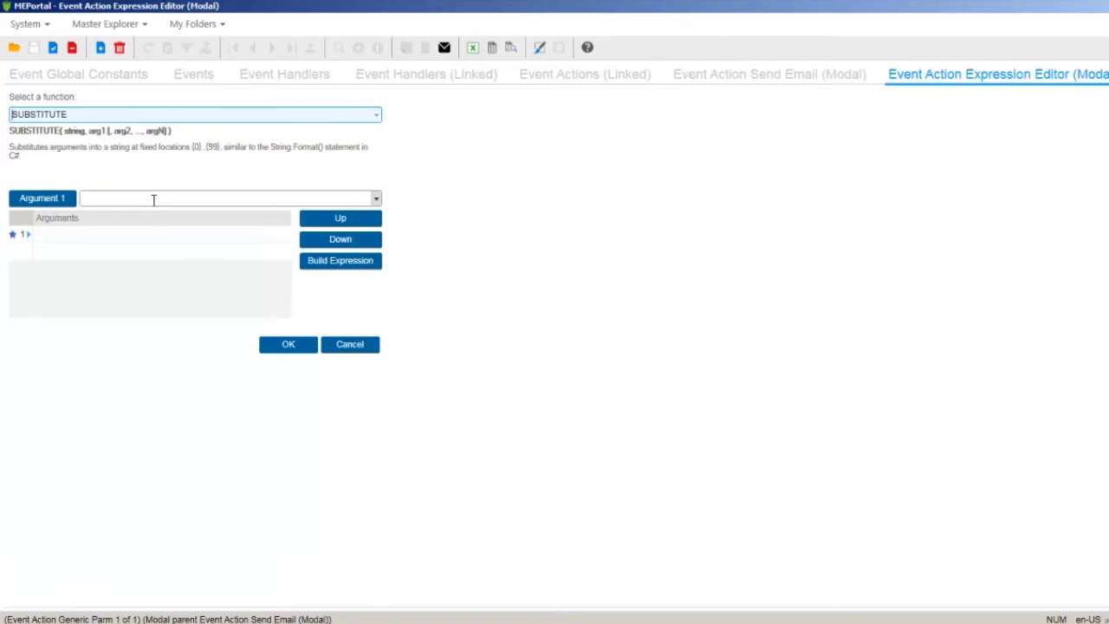
{"action": "key", "text": "alt+Tab"}
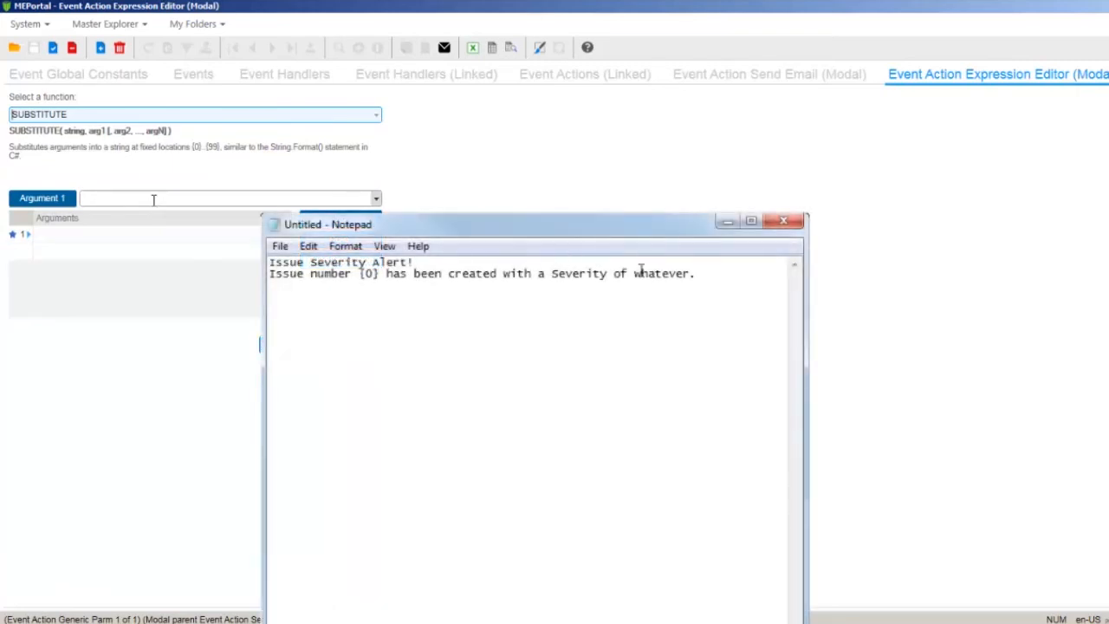
{"action": "double_click", "coordinate": [650, 273]}
{"action": "key", "text": "shift+Left"}
{"action": "key", "text": "shift+Left"}
{"action": "type", "text": "{1}"}
- Add 'Customer: {2}' and 'Brief description: {3}', join the template into one line, and paste it as argument 1
{"action": "type", "text": "Cus"}
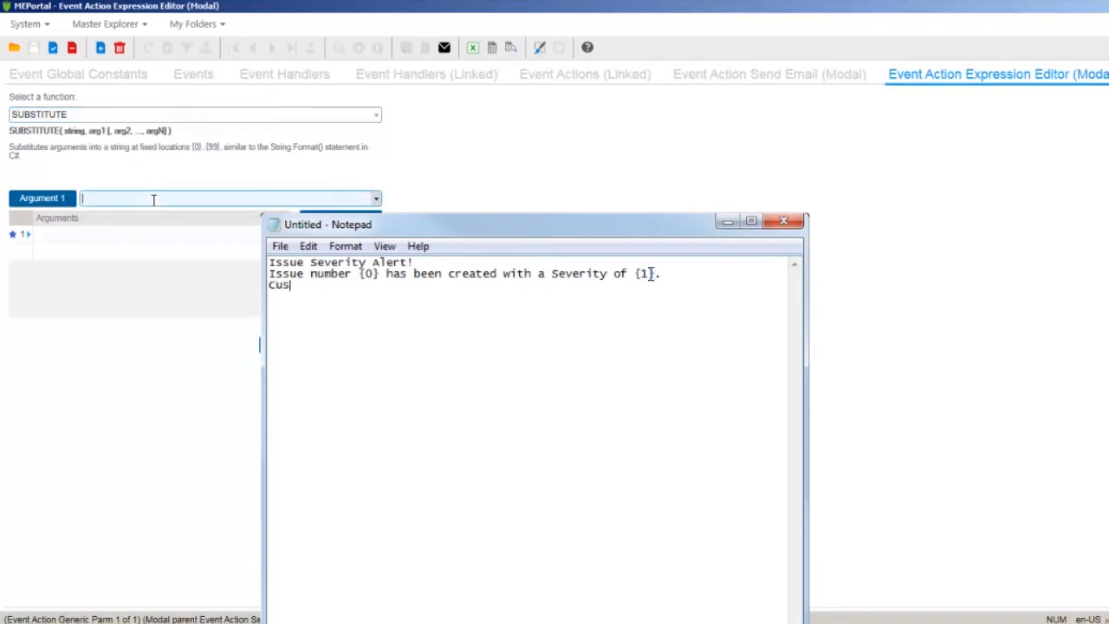
{"action": "type", "text": "tomer: {2}"}
{"action": "key", "text": "Return"}
{"action": "type", "text": "Brief description: {3}"}
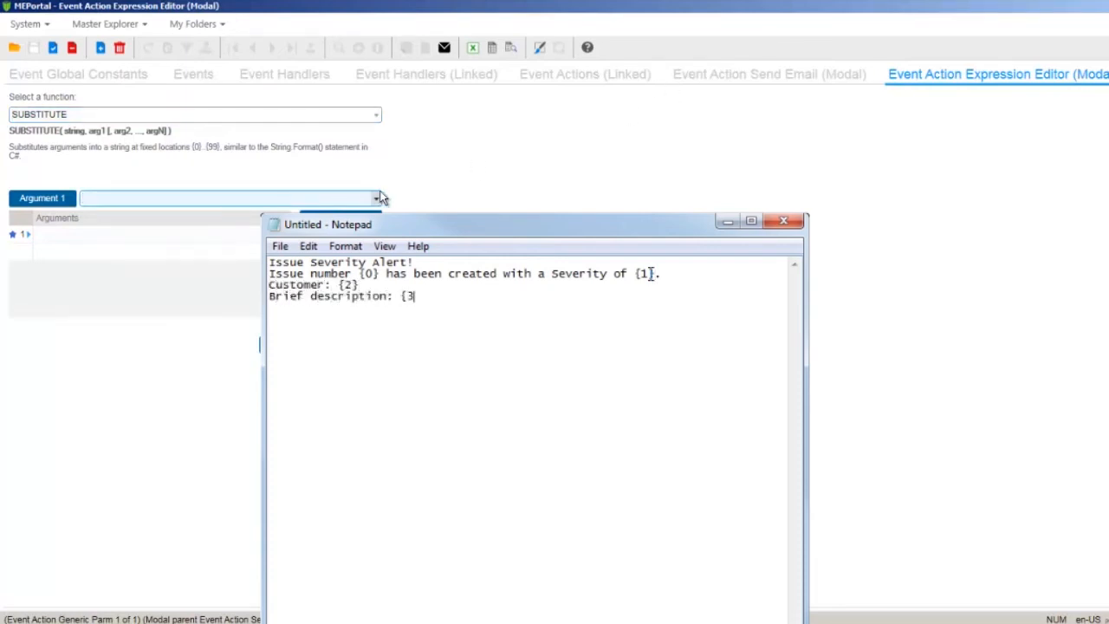
{"action": "left_click", "coordinate": [429, 263]}
{"action": "key", "text": "Delete"}
{"action": "key", "text": "Delete"}
{"action": "key", "text": "End"}
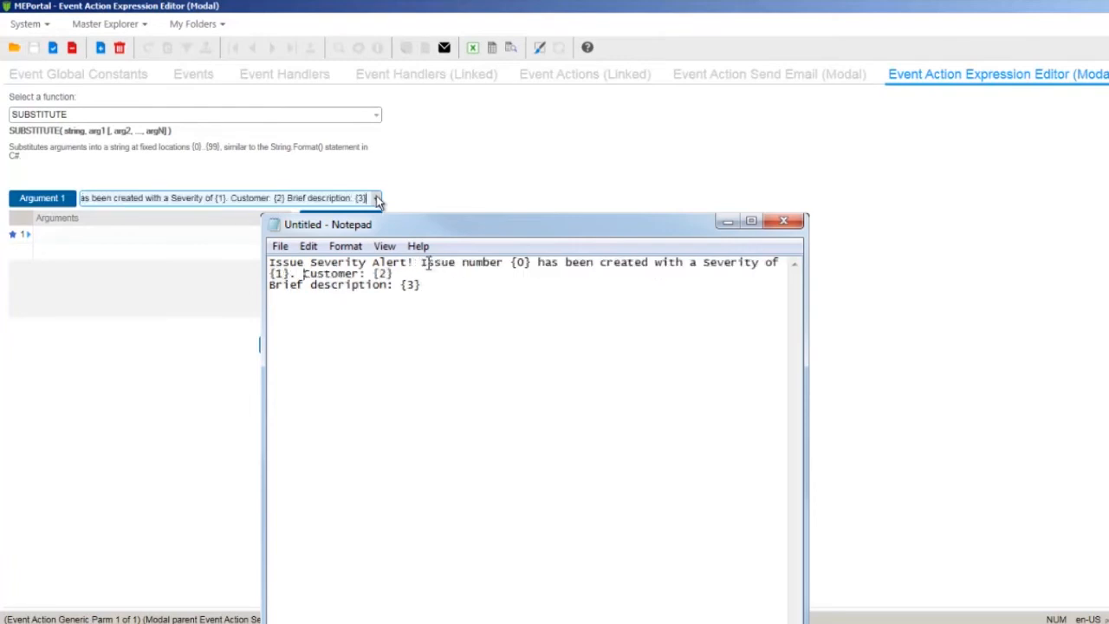
{"action": "key", "text": "Delete"}
{"action": "left_click_drag", "start_coordinate": [566, 278], "coordinate": [263, 251]}
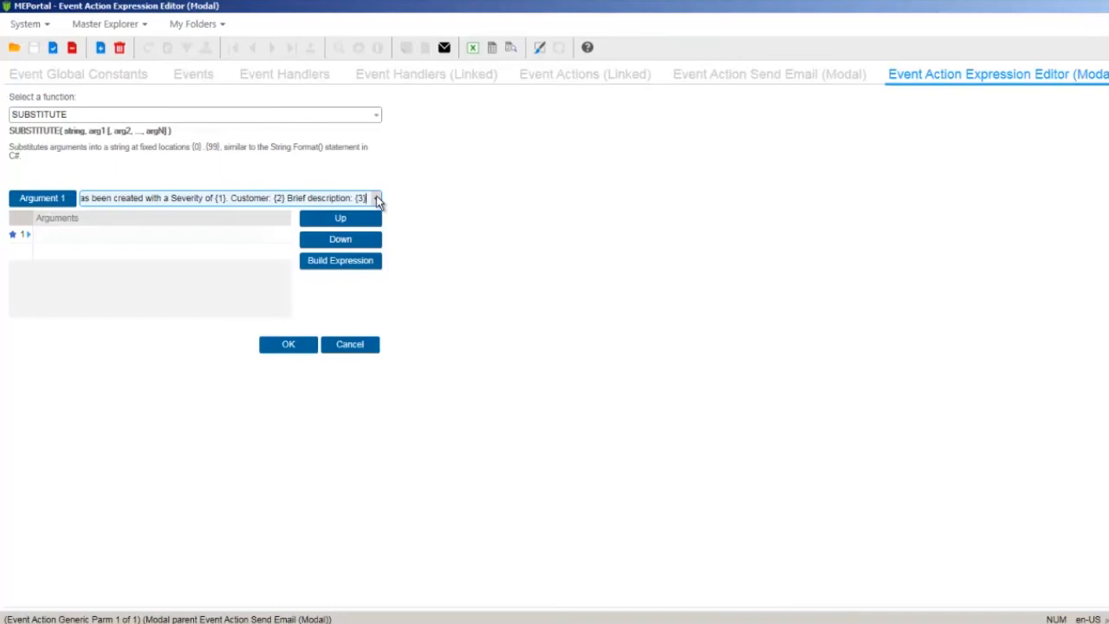
{"action": "left_click", "coordinate": [142, 237]}
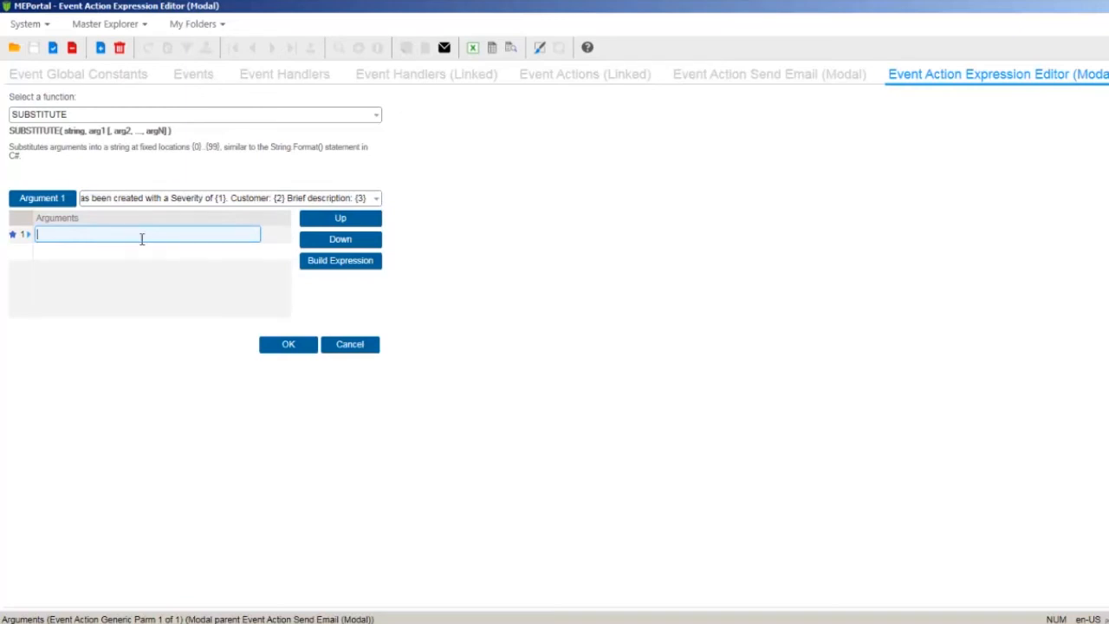
- Add SUBSTITUTE arguments PROPERTY("IssueID") and PROPERTY("Severity")
{"action": "left_click", "coordinate": [330, 264]}
{"action": "left_click", "coordinate": [375, 117]}
{"action": "type", "text": "pr"}
{"action": "key", "text": "Return"}
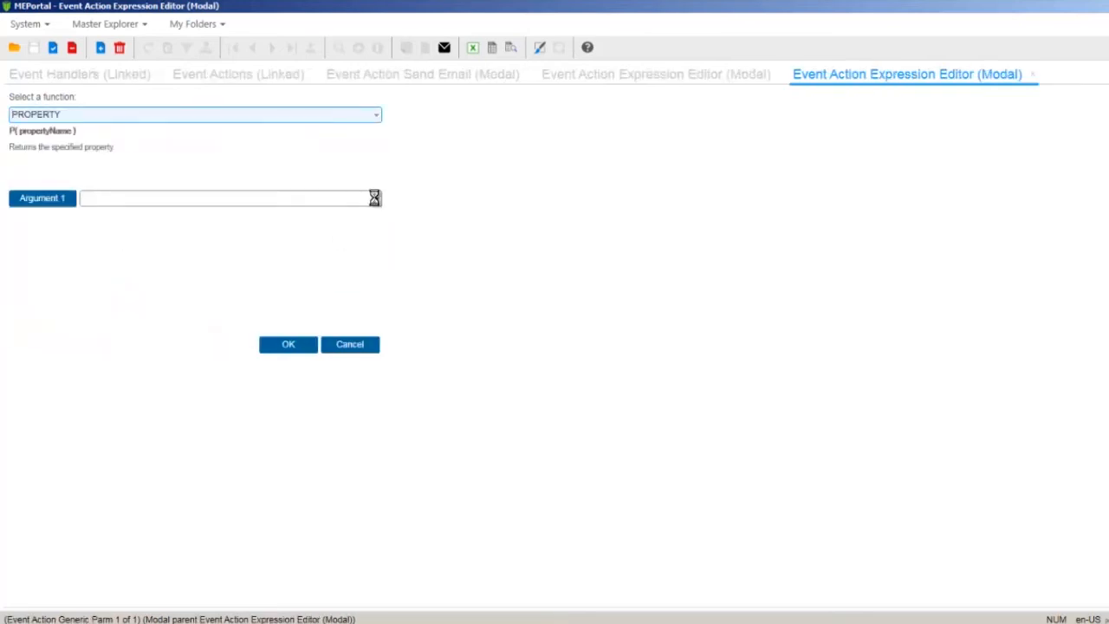
{"action": "left_click", "coordinate": [374, 198]}
{"action": "scroll", "coordinate": [384, 286], "scroll_direction": "down", "scroll_amount": 1}
{"action": "left_click", "coordinate": [198, 374]}
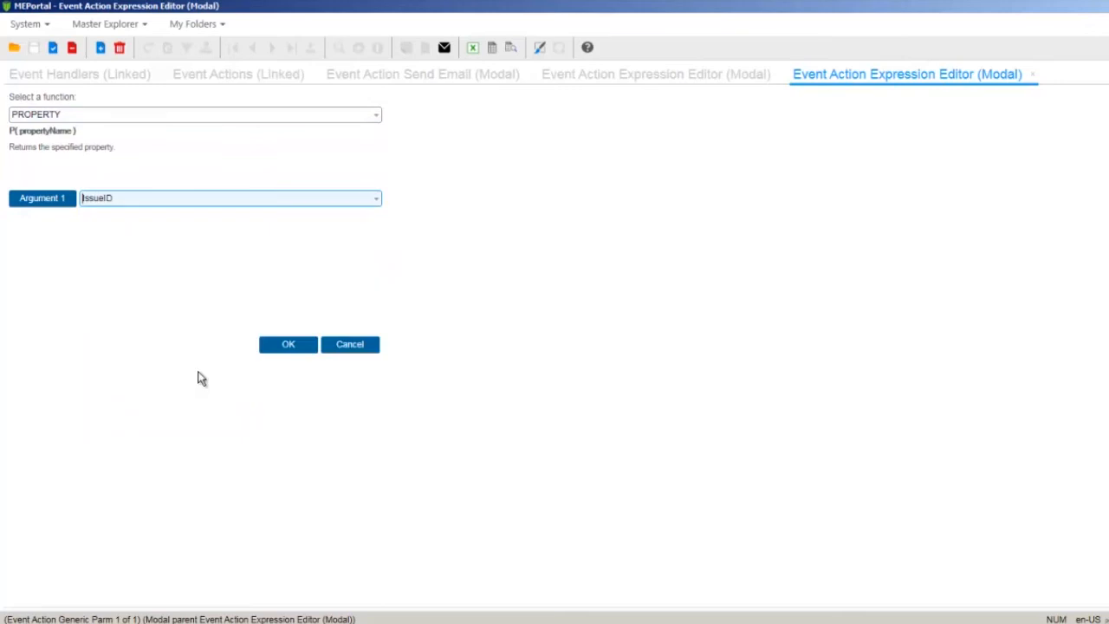
{"action": "left_click", "coordinate": [288, 344]}
{"action": "left_click", "coordinate": [213, 252]}
{"action": "left_click", "coordinate": [316, 258]}
{"action": "type", "text": "pr"}
{"action": "key", "text": "Return"}
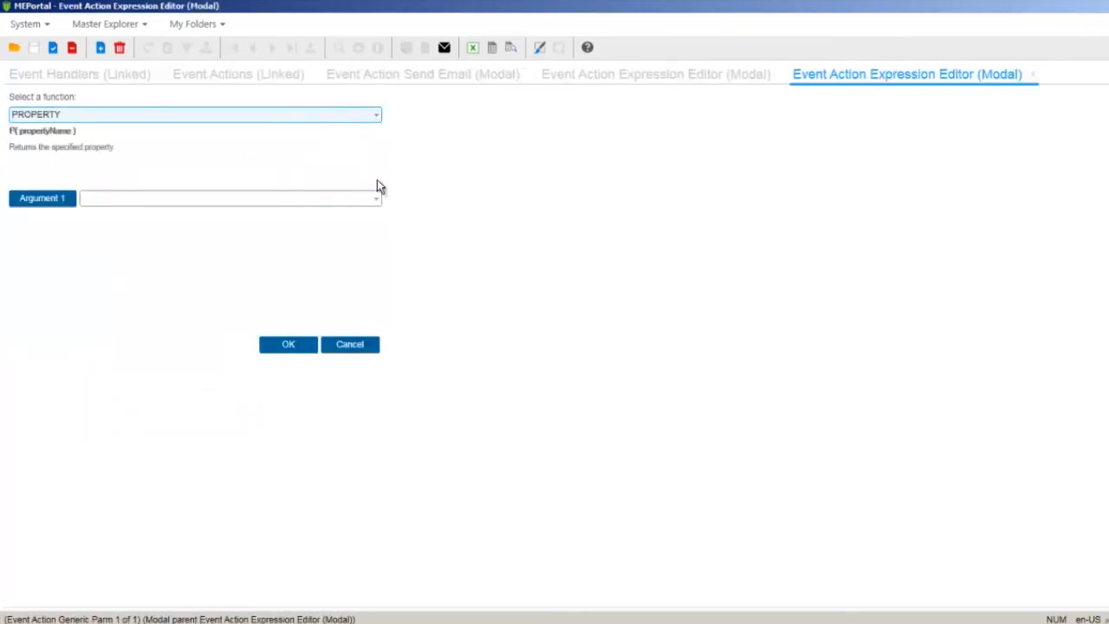
{"action": "left_click", "coordinate": [375, 197]}
{"action": "scroll", "coordinate": [242, 334], "scroll_direction": "down", "scroll_amount": 5}
{"action": "left_click", "coordinate": [240, 314]}
{"action": "left_click", "coordinate": [288, 344]}
- Add SUBSTITUTE arguments PROPERTY("CusCustomerName") and PROPERTY("Description")
{"action": "left_click", "coordinate": [214, 269]}
{"action": "left_click", "coordinate": [338, 260]}
{"action": "type", "text": "Prop"}
{"action": "left_click", "coordinate": [312, 220]}
{"action": "left_click", "coordinate": [300, 116]}
{"action": "type", "text": "prop"}
{"action": "key", "text": "Return"}
{"action": "left_click", "coordinate": [375, 198]}
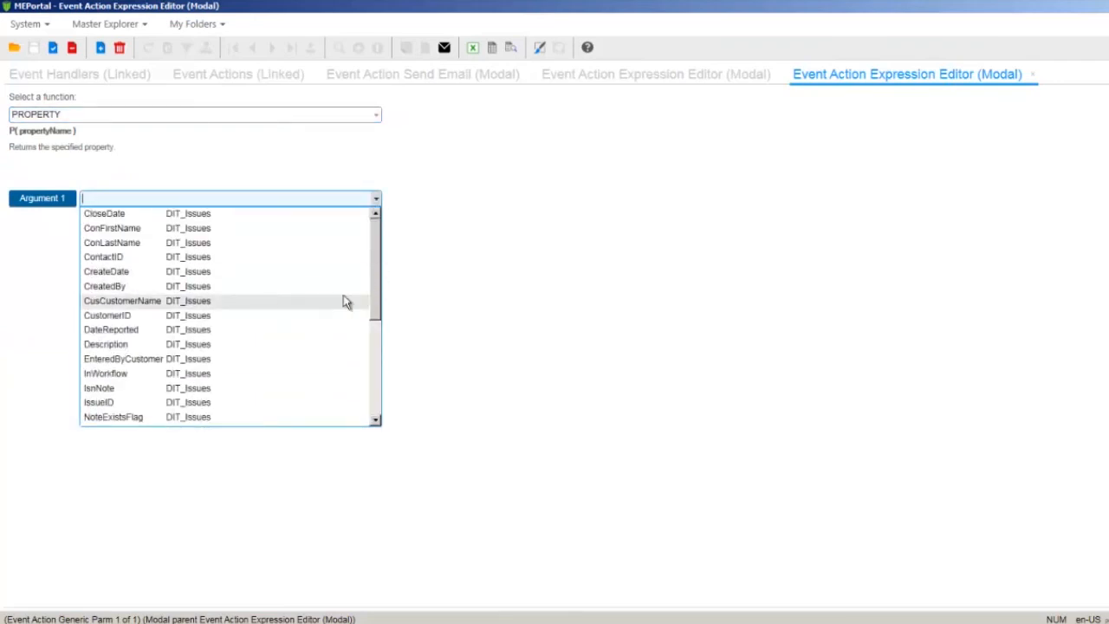
{"action": "left_click", "coordinate": [287, 301]}
{"action": "left_click", "coordinate": [289, 346]}
{"action": "left_click", "coordinate": [223, 287]}
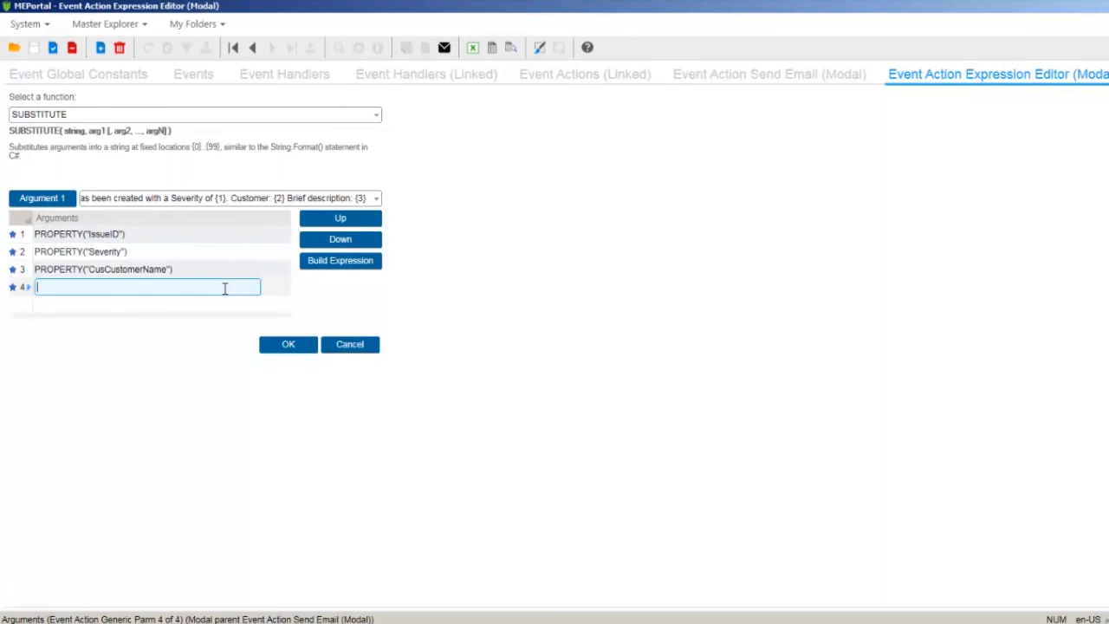
{"action": "left_click", "coordinate": [319, 262]}
{"action": "type", "text": "Prop"}
{"action": "key", "text": "Return"}
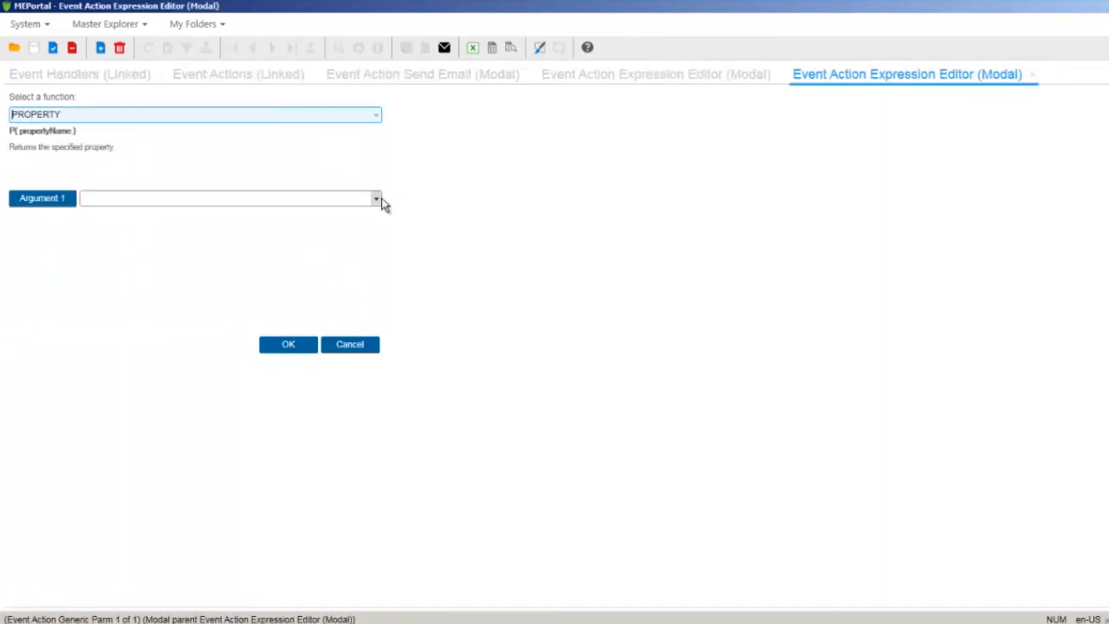
{"action": "left_click", "coordinate": [213, 347]}
{"action": "left_click", "coordinate": [281, 347]}
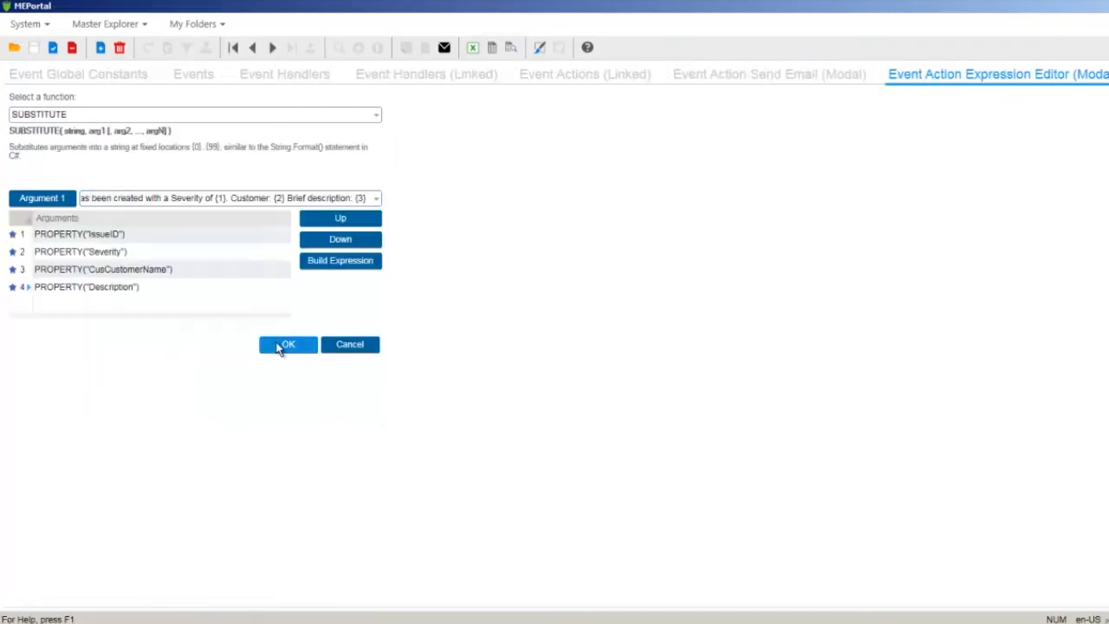
- Accept the SUBSTITUTE body and email parameters, pass the syntax check, and save the Send Email action
{"action": "left_click", "coordinate": [288, 345]}
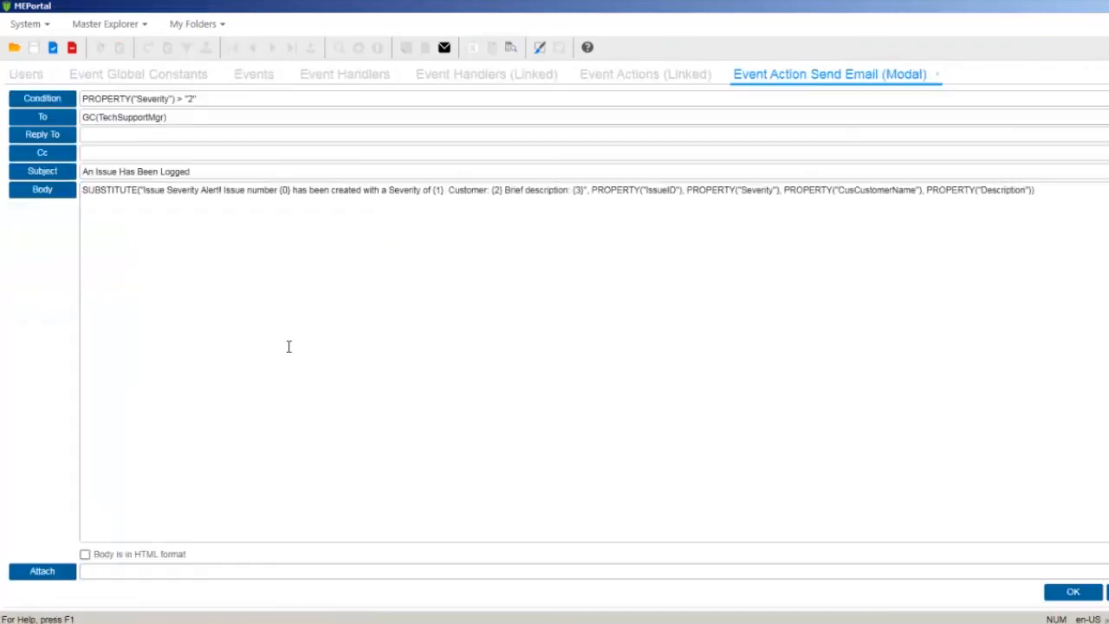
{"action": "left_click", "coordinate": [1073, 592]}
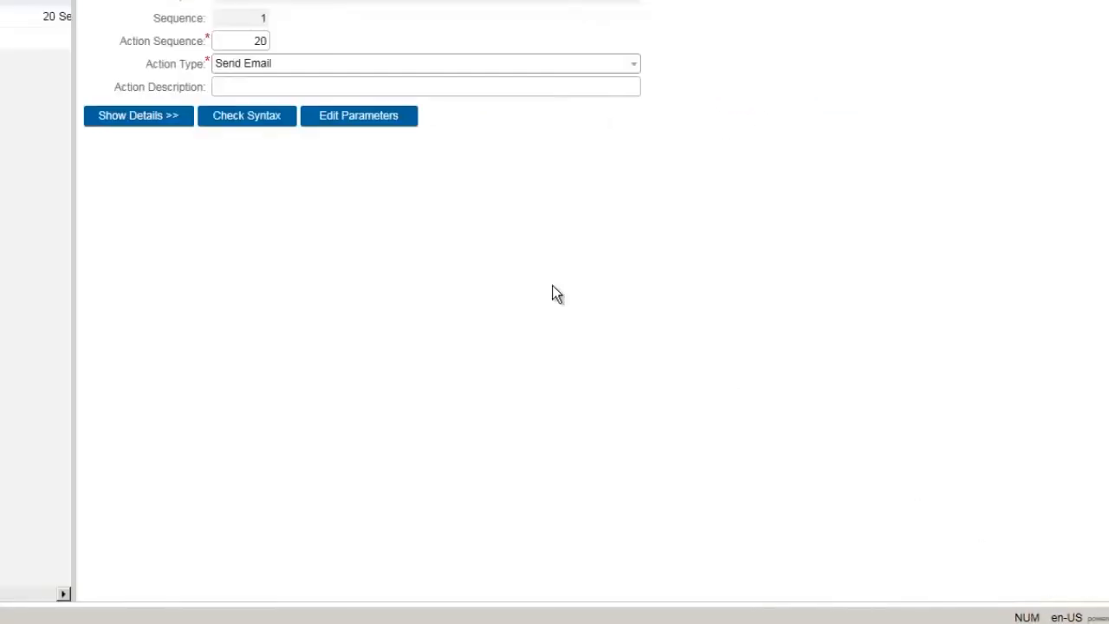
{"action": "left_click", "coordinate": [250, 116]}
{"action": "left_click", "coordinate": [440, 331]}
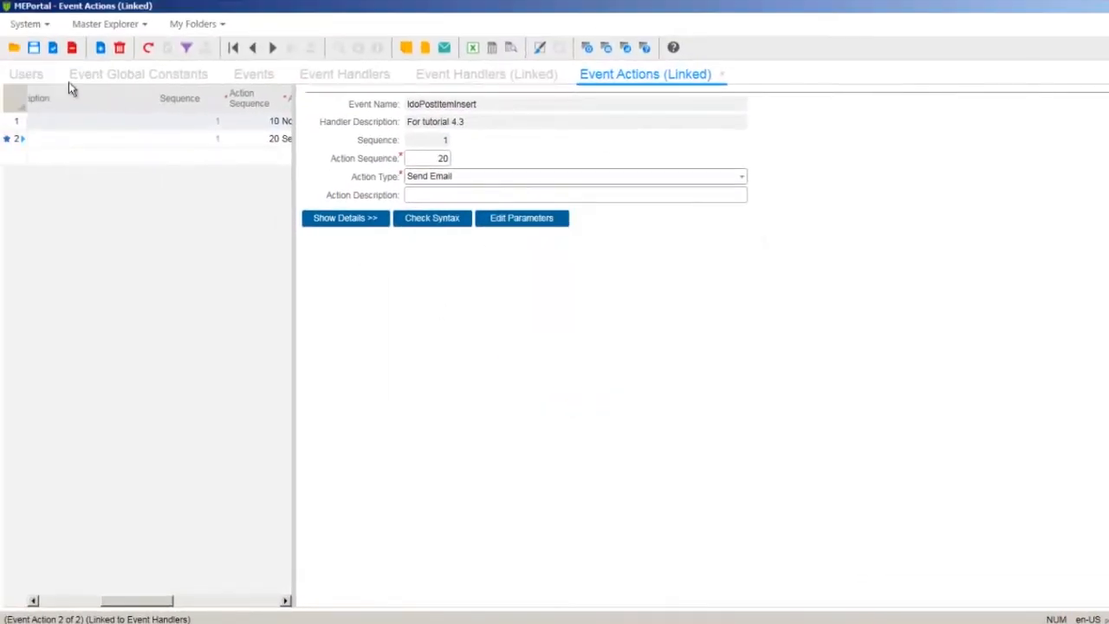
{"action": "left_click", "coordinate": [33, 48]}
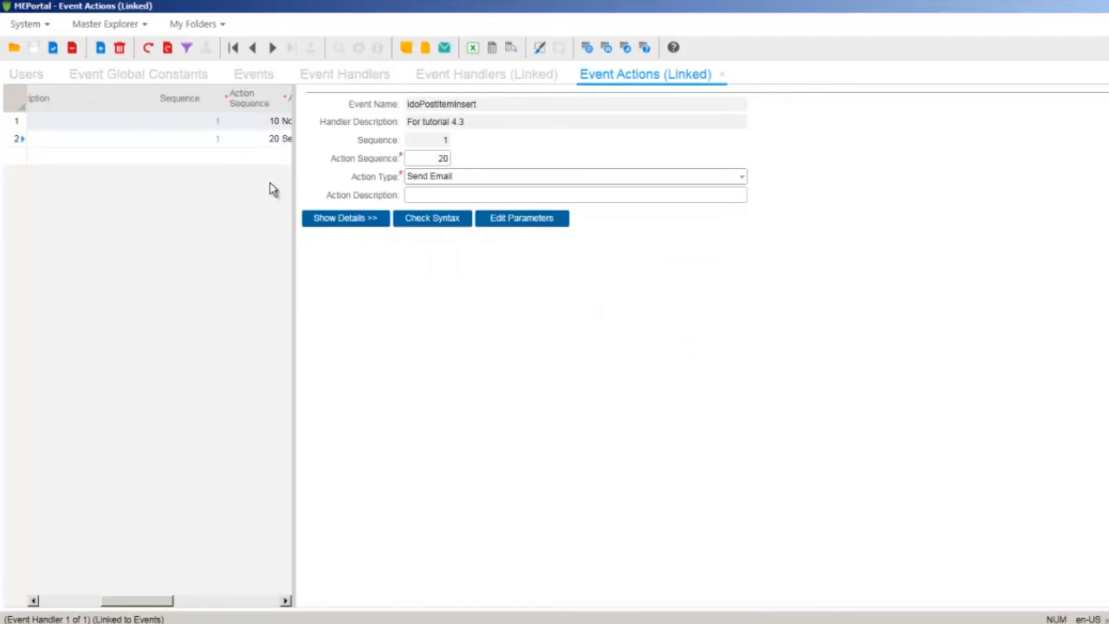
- Insert line breaks before 'Customer: {2}' and 'Brief description: {3}' in the parameters text and save
{"action": "left_click", "coordinate": [345, 217]}
{"action": "left_click", "coordinate": [446, 260]}
{"action": "key", "text": "ctrl+a"}
{"action": "left_click", "coordinate": [705, 299]}
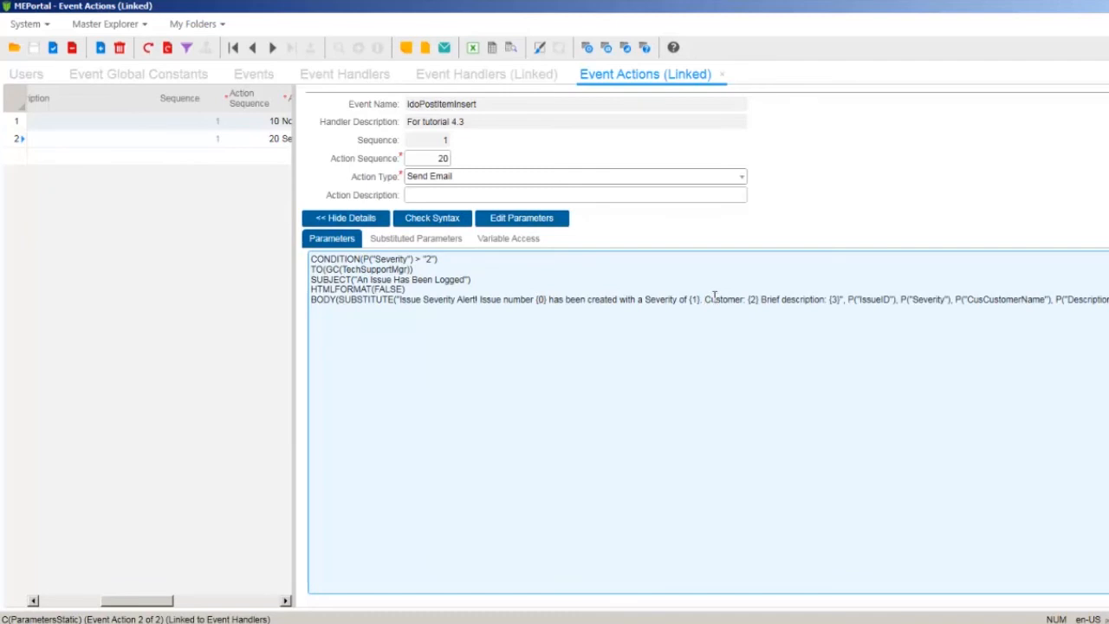
{"action": "key", "text": "Return"}
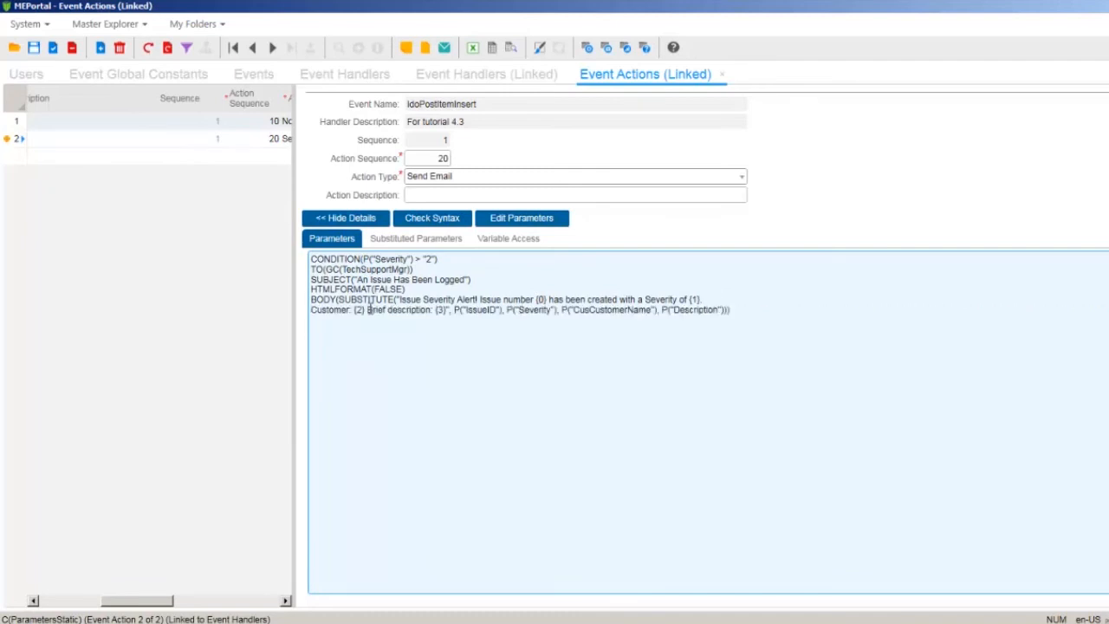
{"action": "left_click", "coordinate": [367, 309]}
{"action": "key", "text": "Return"}
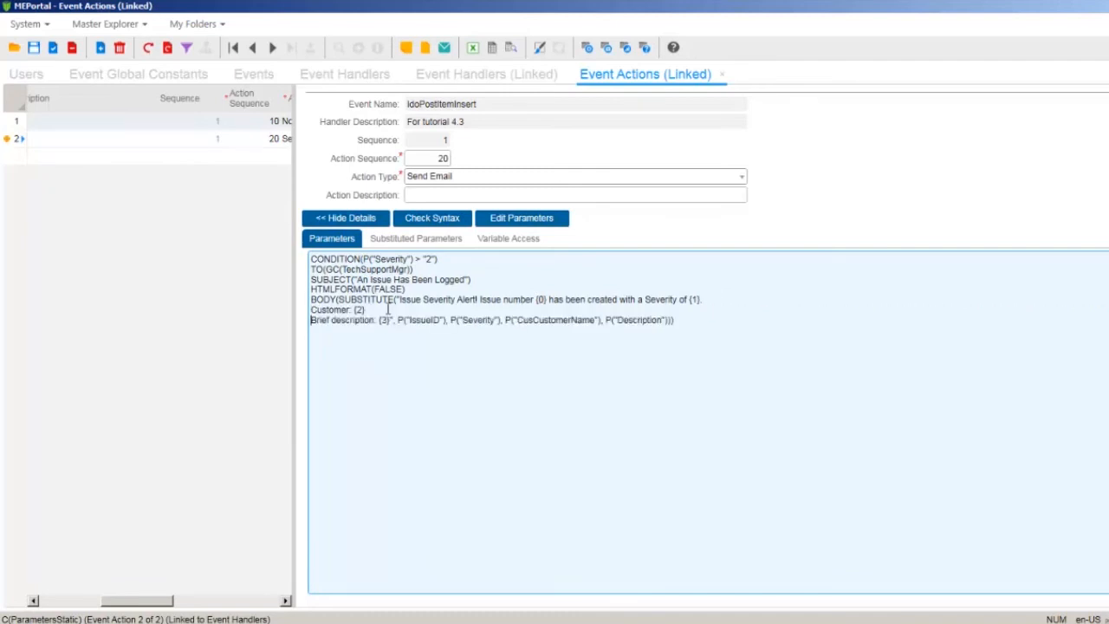
{"action": "left_click", "coordinate": [35, 49]}
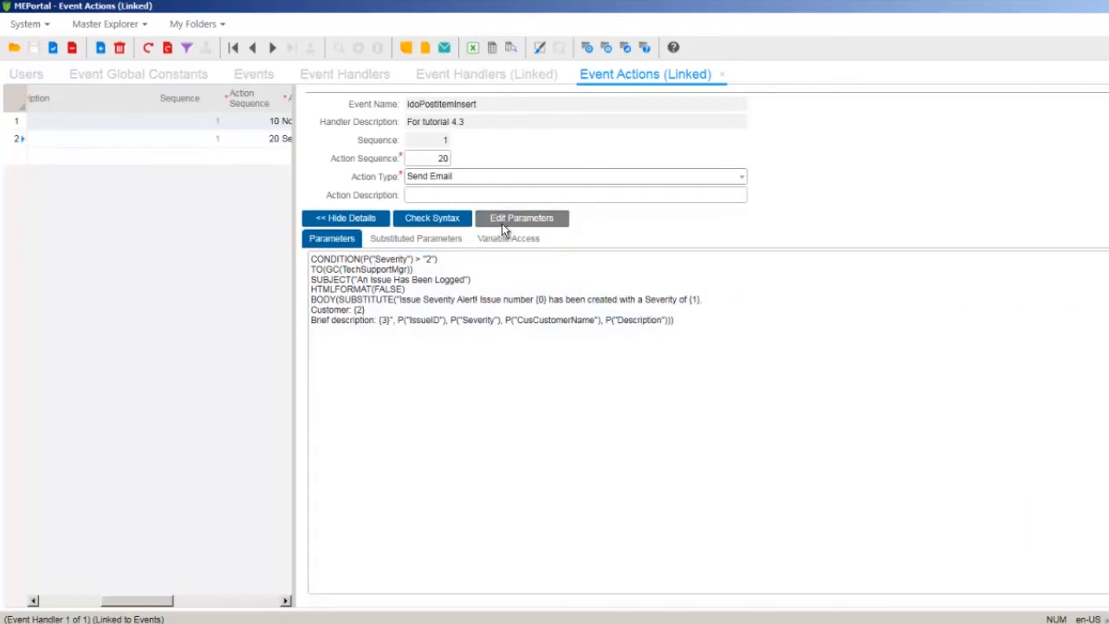
- Reopen the body's SUBSTITUTE expression and select its P("Severity") argument
{"action": "left_click", "coordinate": [503, 225]}
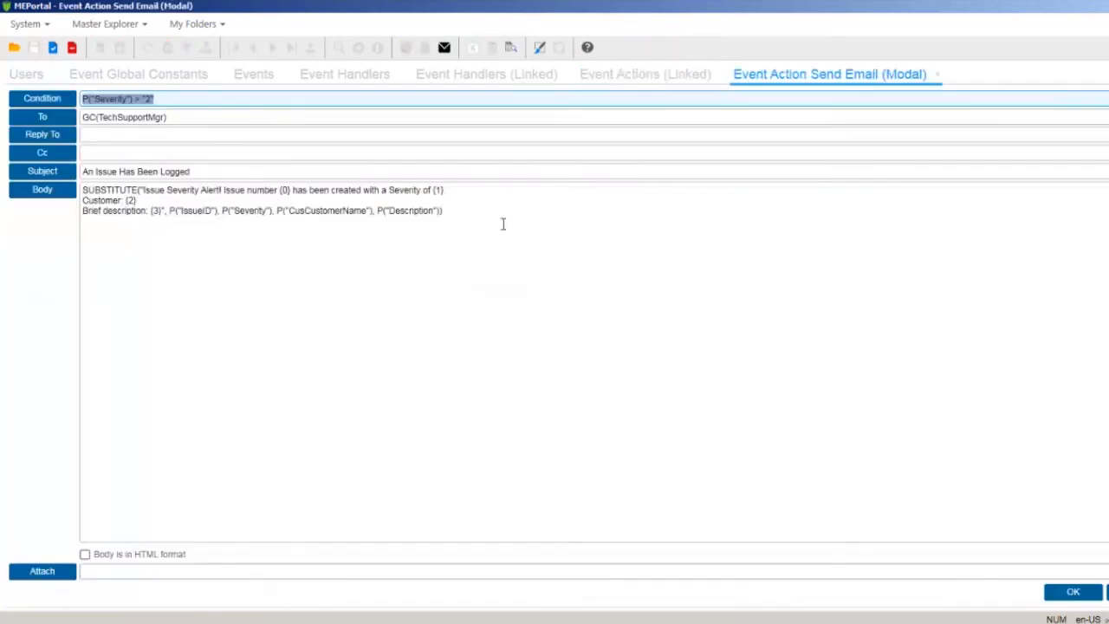
{"action": "left_click", "coordinate": [66, 193]}
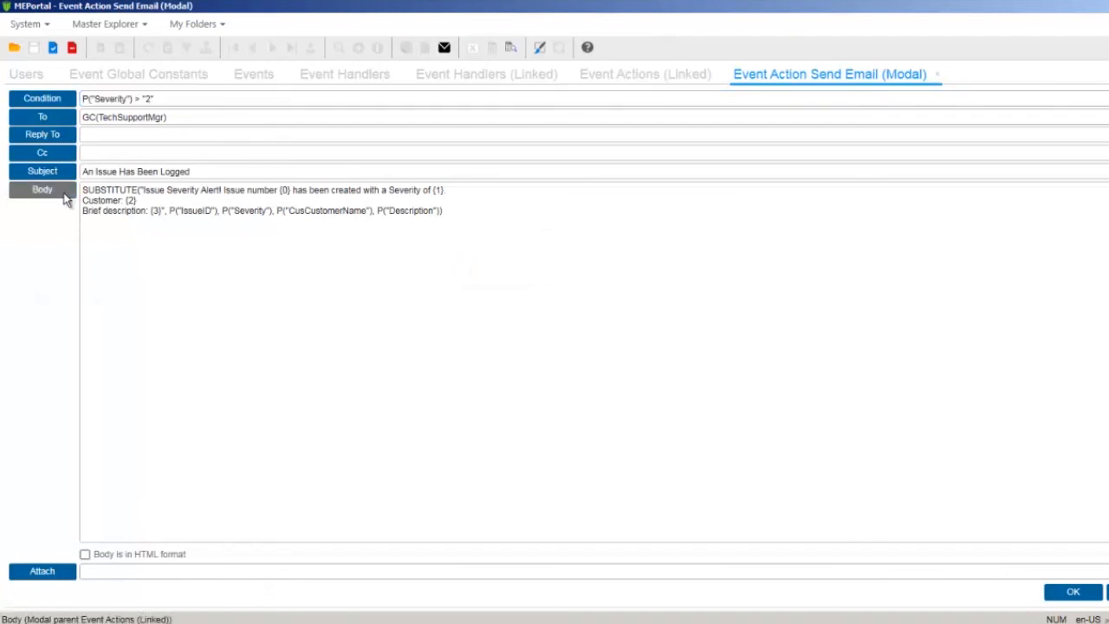
{"action": "left_click", "coordinate": [93, 251]}
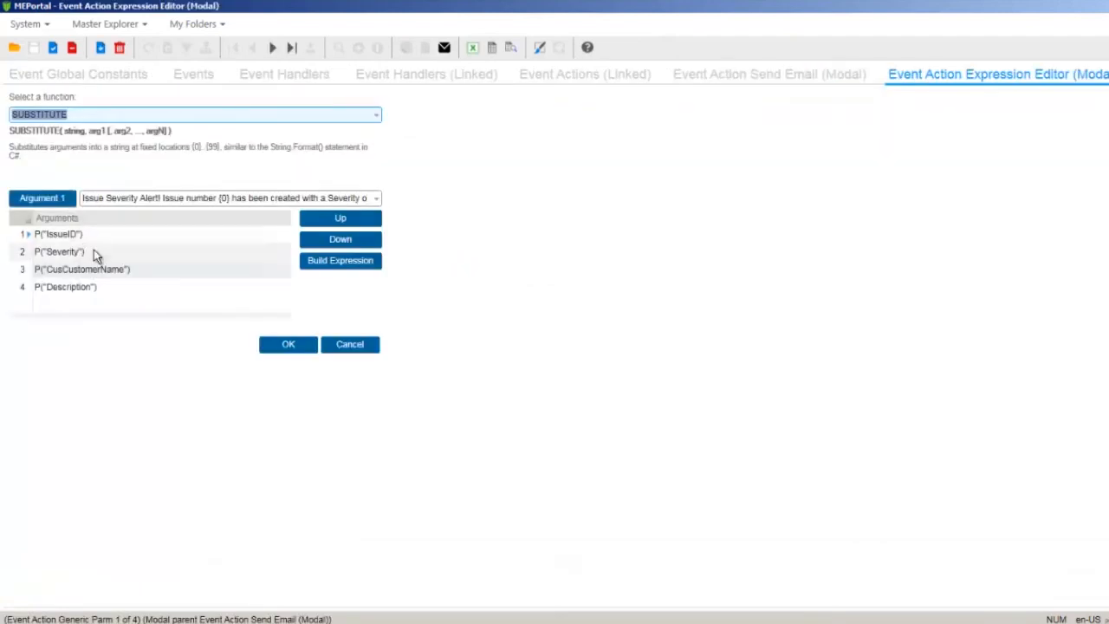
- Replace the P("Severity") argument with a new IF expression
{"action": "left_click", "coordinate": [94, 252]}
{"action": "left_click", "coordinate": [338, 261]}
{"action": "left_click", "coordinate": [337, 249]}
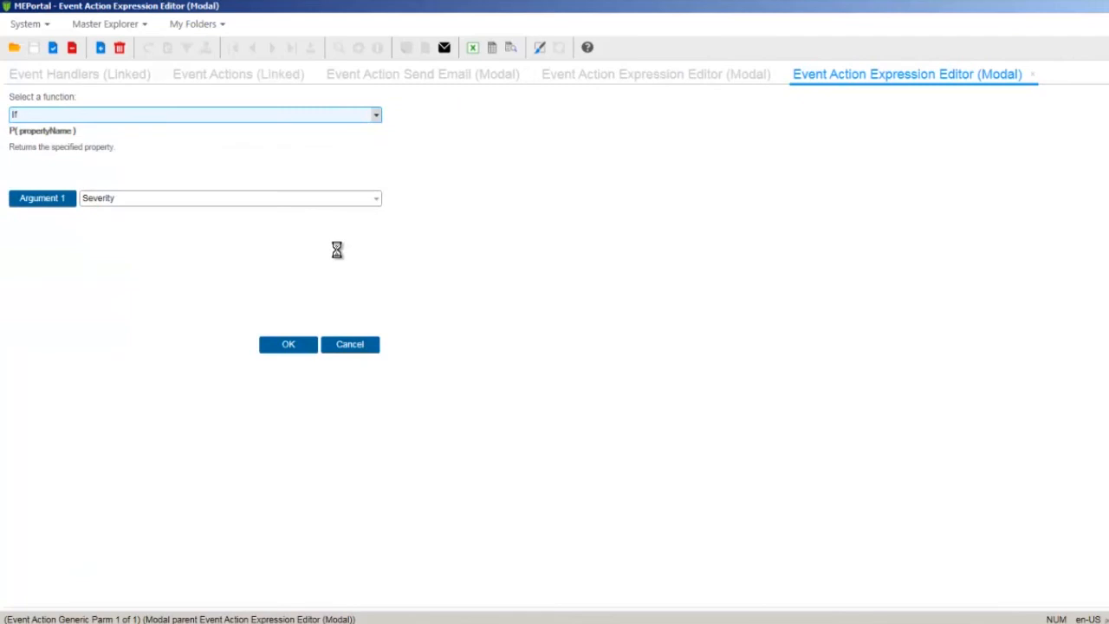
{"action": "type", "text": "if"}
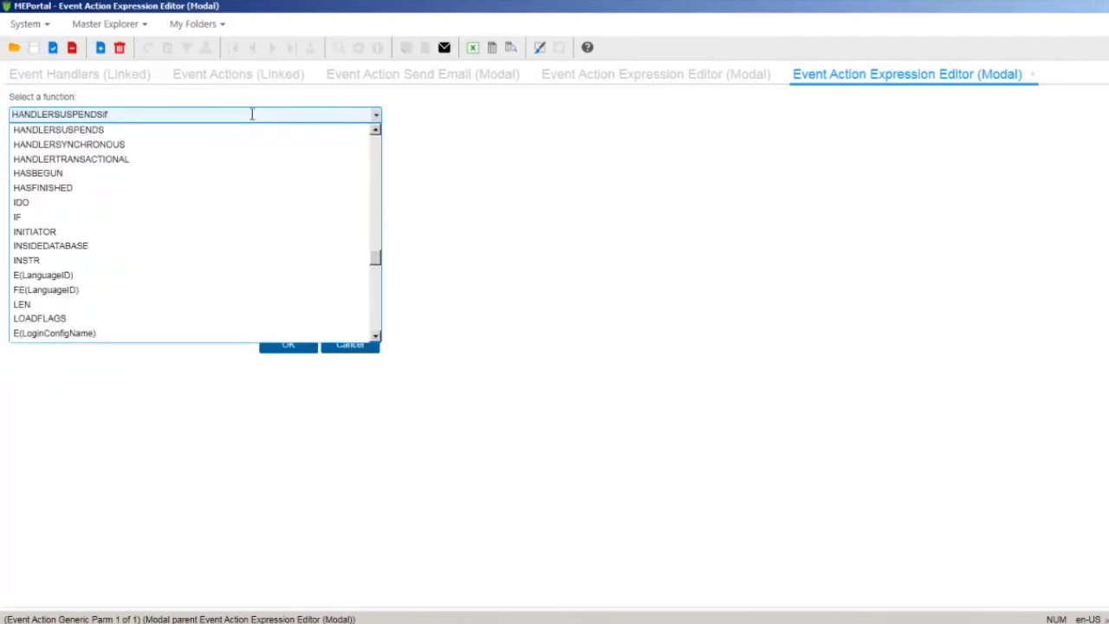
{"action": "left_click", "coordinate": [133, 215]}
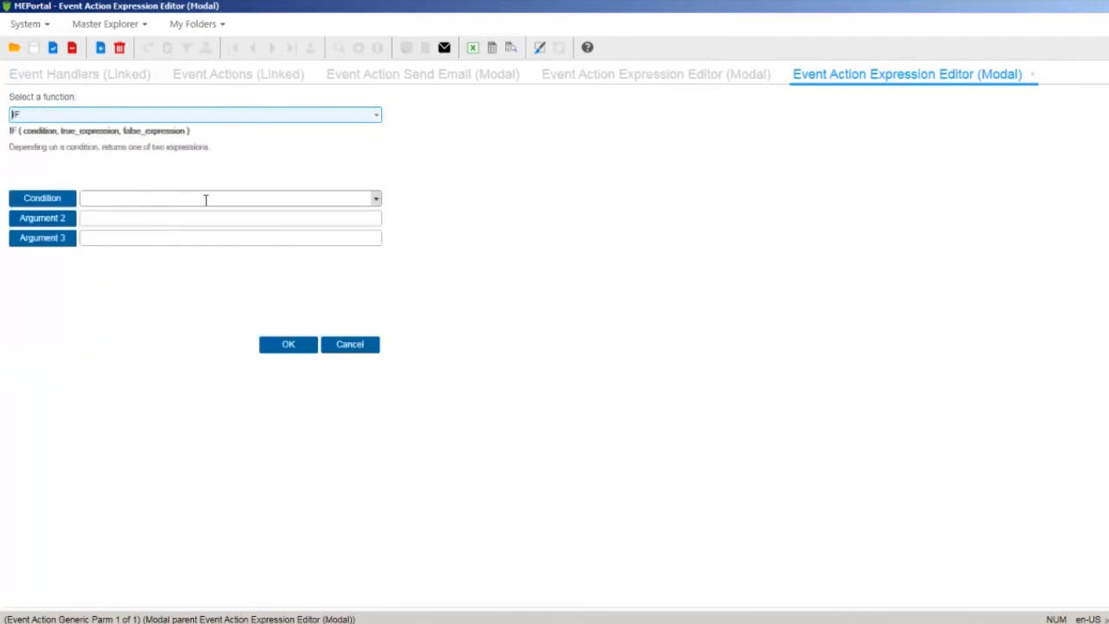
- Set the IF condition's first expression to PROPERTY("Severity")
{"action": "left_click", "coordinate": [69, 203]}
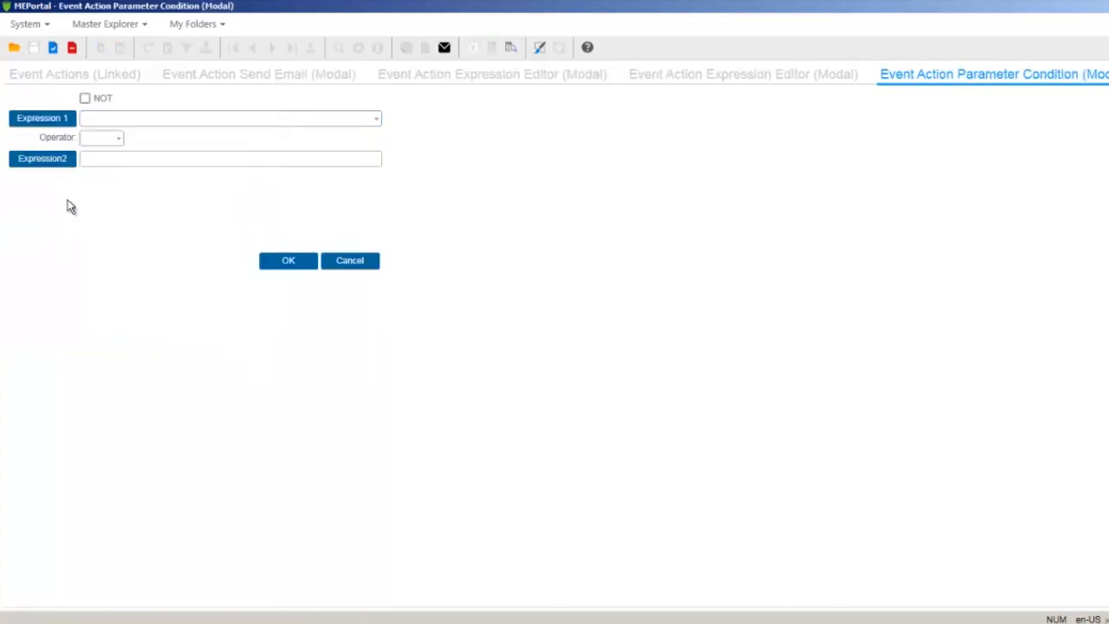
{"action": "left_click", "coordinate": [59, 118]}
{"action": "type", "text": "prop"}
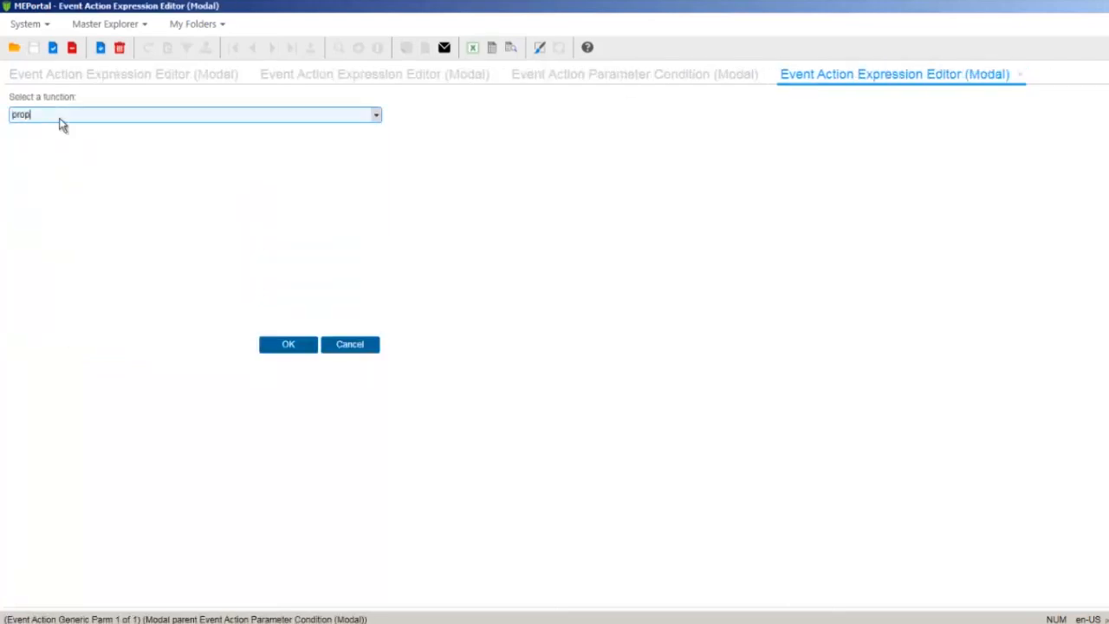
{"action": "key", "text": "Tab"}
{"action": "left_click", "coordinate": [373, 199]}
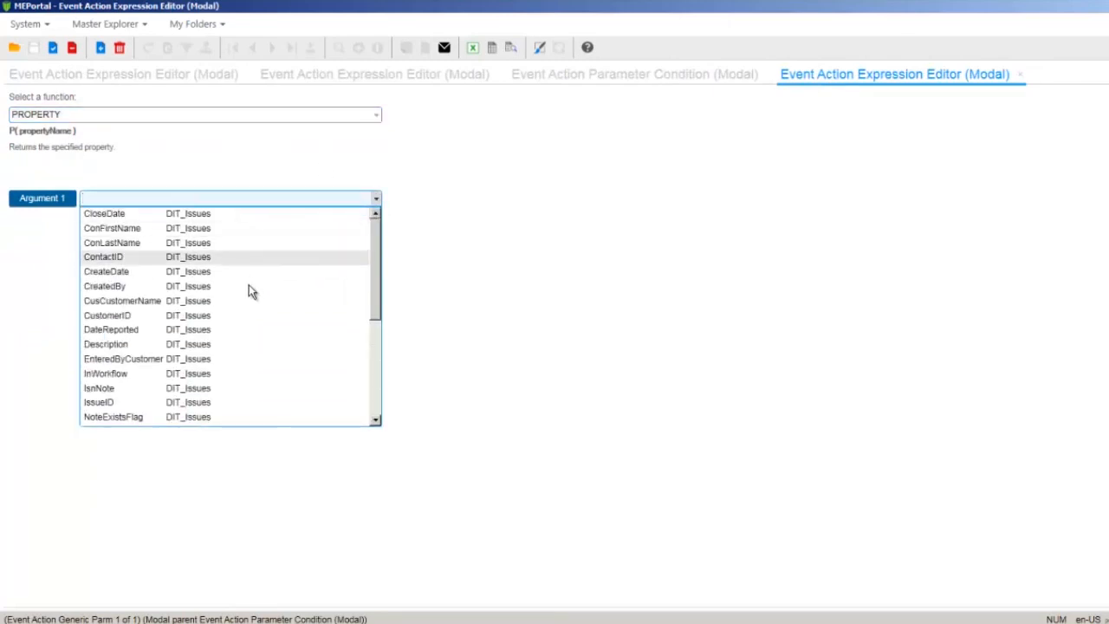
{"action": "left_click_drag", "start_coordinate": [374, 276], "coordinate": [374, 369]}
{"action": "left_click", "coordinate": [227, 316]}
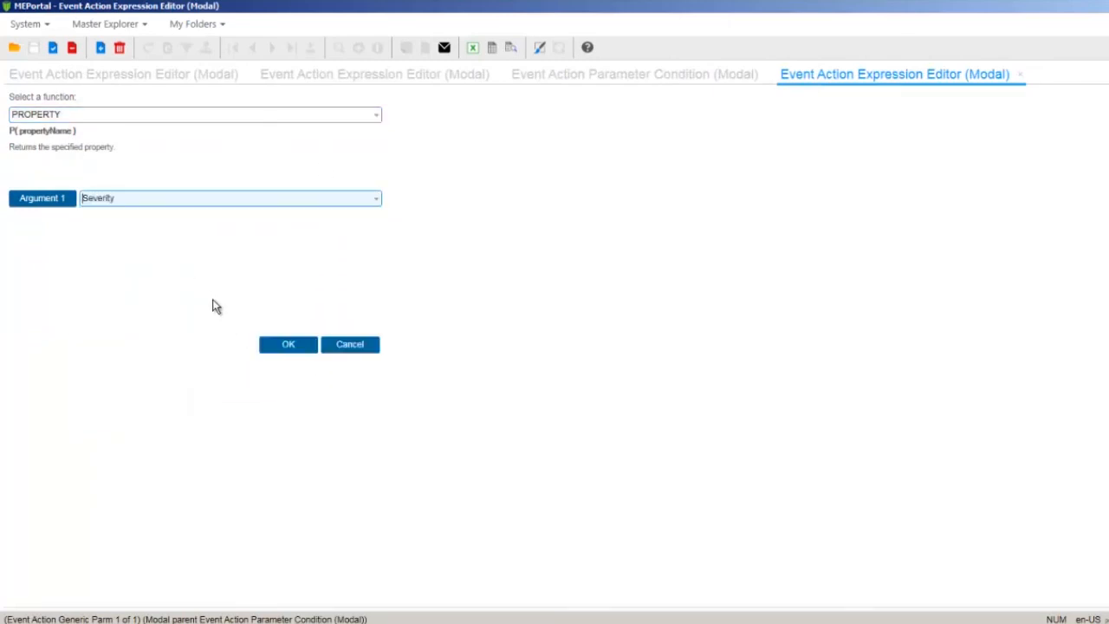
{"action": "left_click", "coordinate": [286, 345]}
- Complete the condition with the = operator and the value 3
{"action": "left_click", "coordinate": [116, 138]}
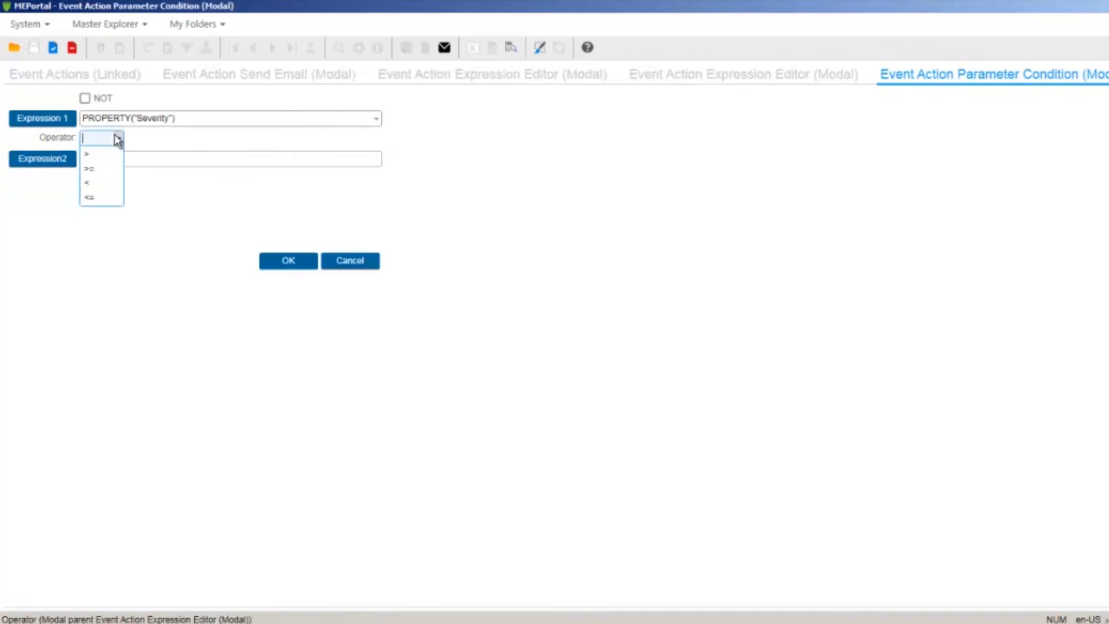
{"action": "left_click", "coordinate": [106, 182]}
{"action": "left_click", "coordinate": [116, 158]}
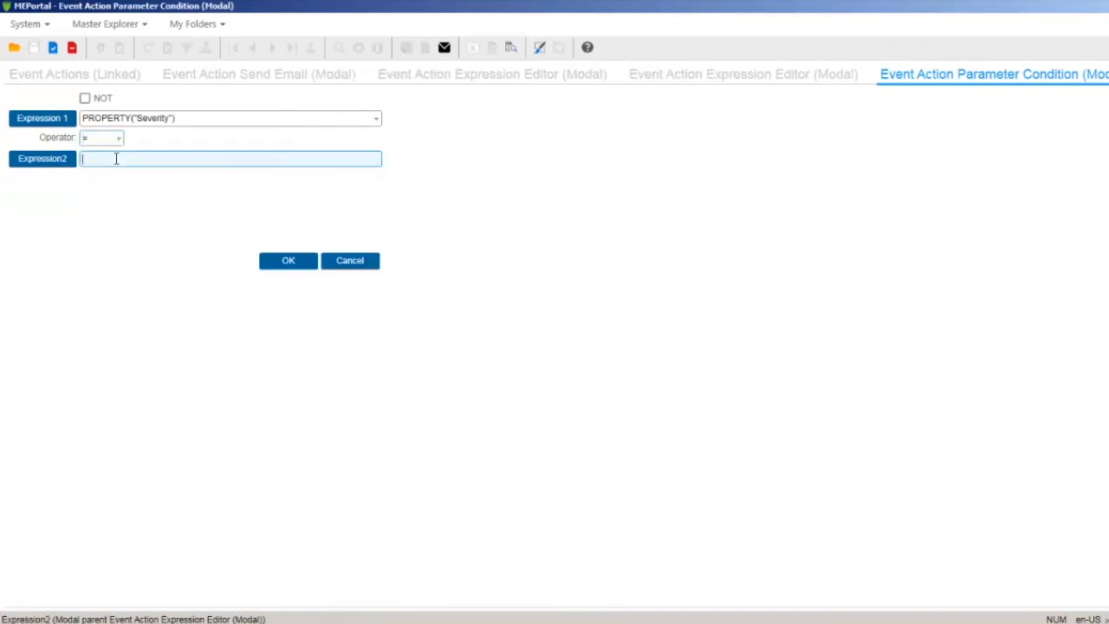
{"action": "type", "text": "3"}
{"action": "left_click", "coordinate": [288, 261]}
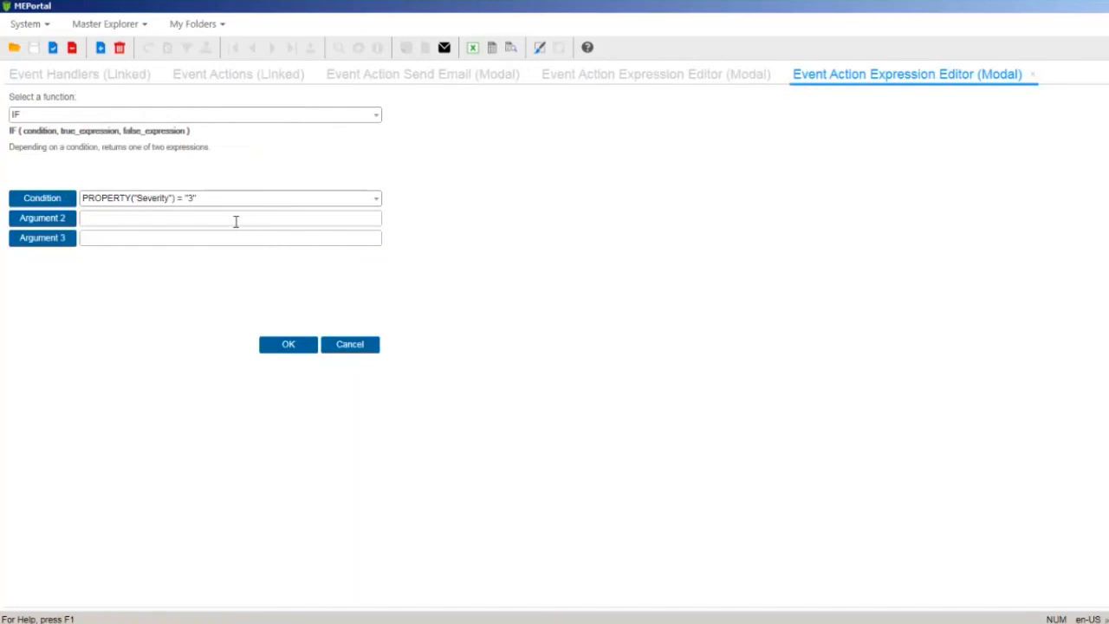
- Give the IF the results 'Severe' and 'Emergency', then confirm it into the Send Email parameters
{"action": "left_click", "coordinate": [236, 221]}
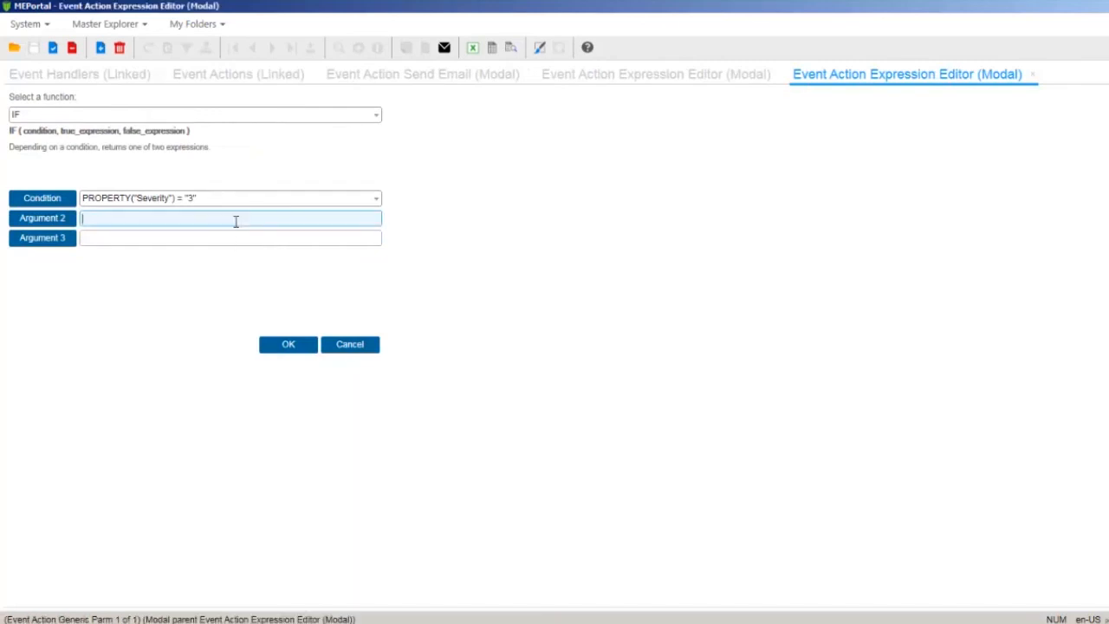
{"action": "type", "text": "Severe"}
{"action": "left_click", "coordinate": [232, 242]}
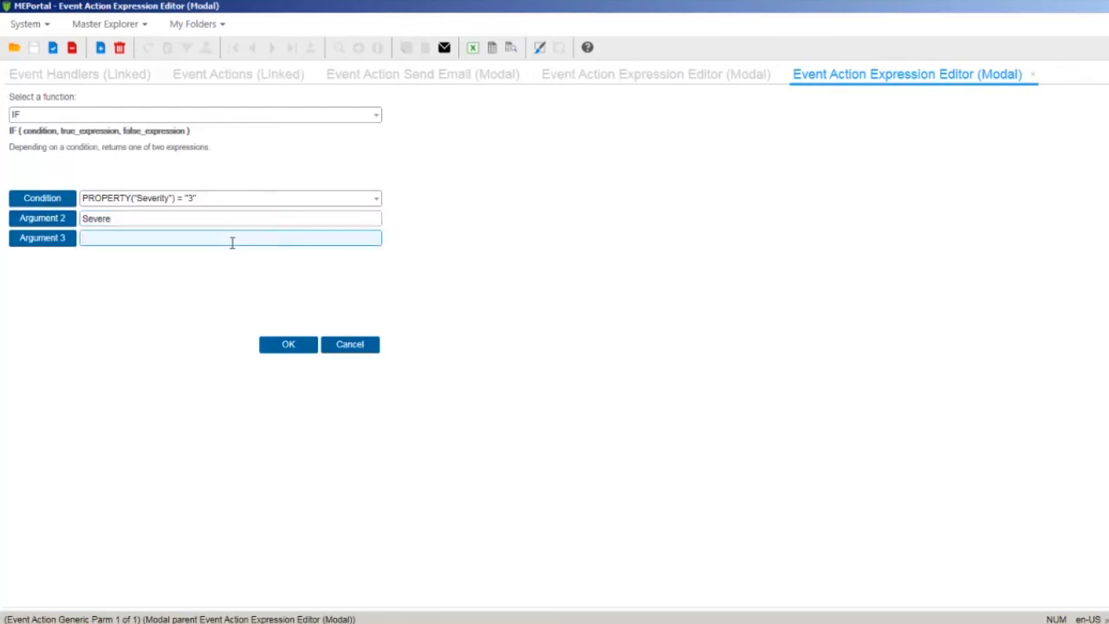
{"action": "type", "text": "Emergency"}
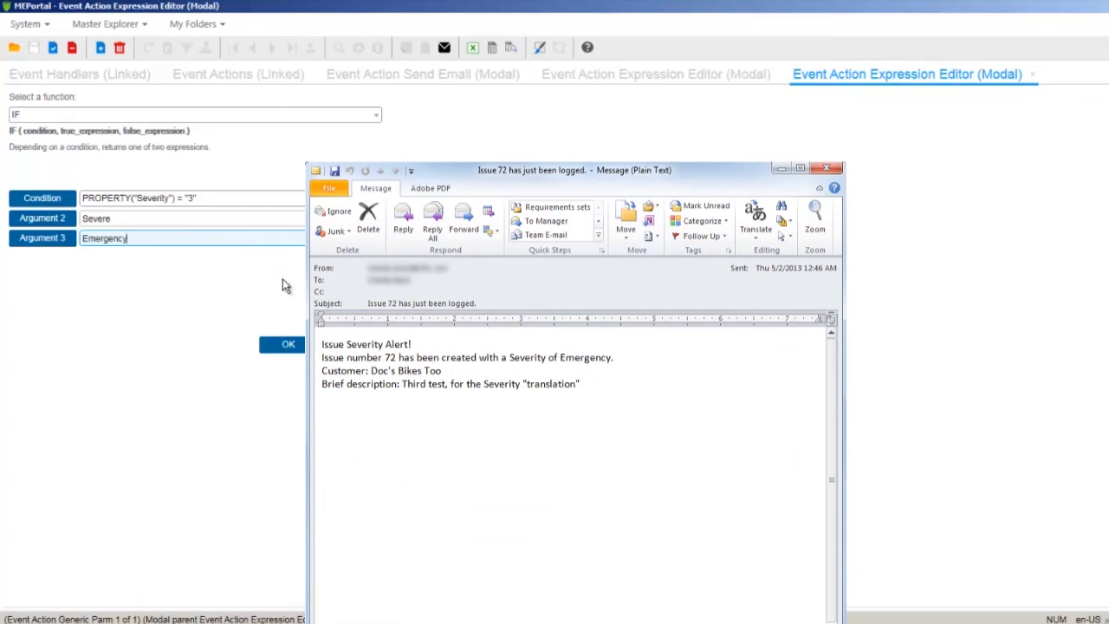
{"action": "left_click", "coordinate": [292, 344]}
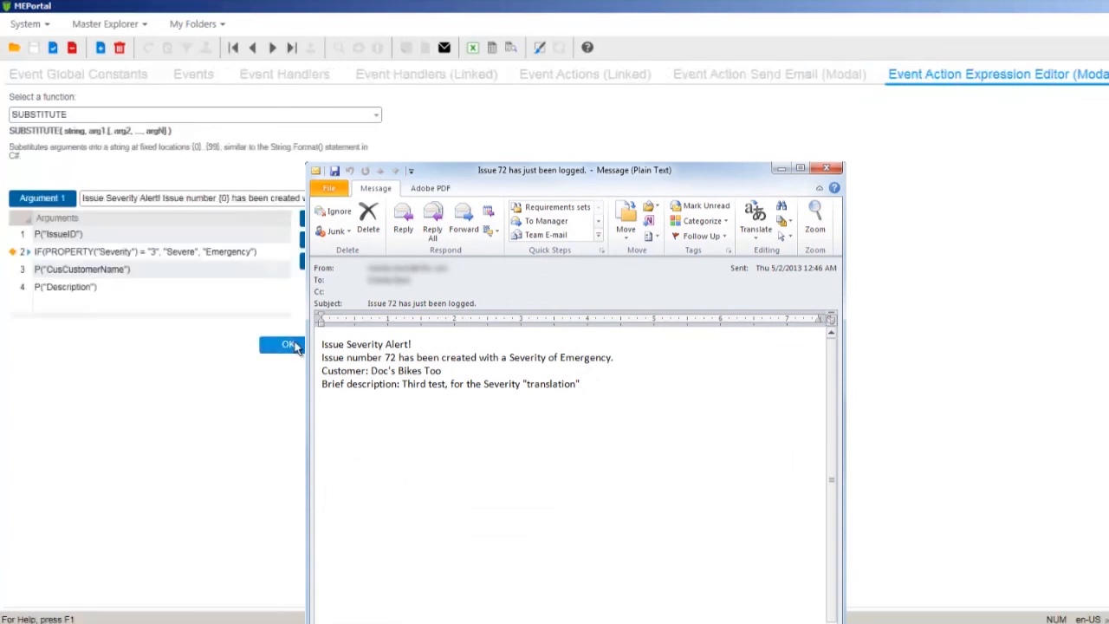
{"action": "left_click", "coordinate": [293, 345]}
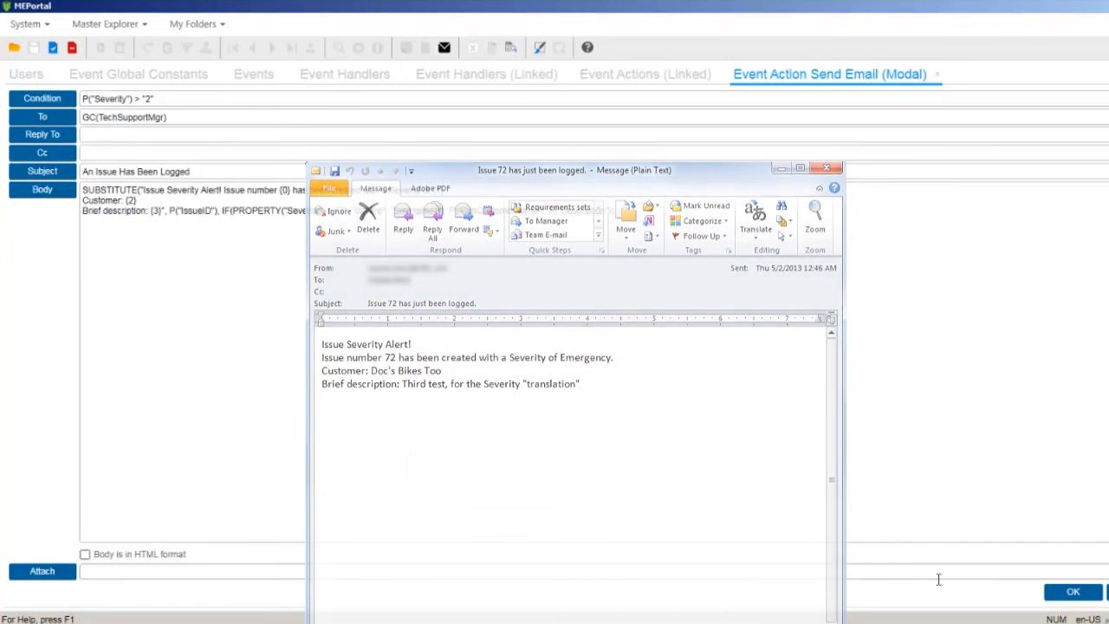
{"action": "left_click", "coordinate": [1073, 592]}
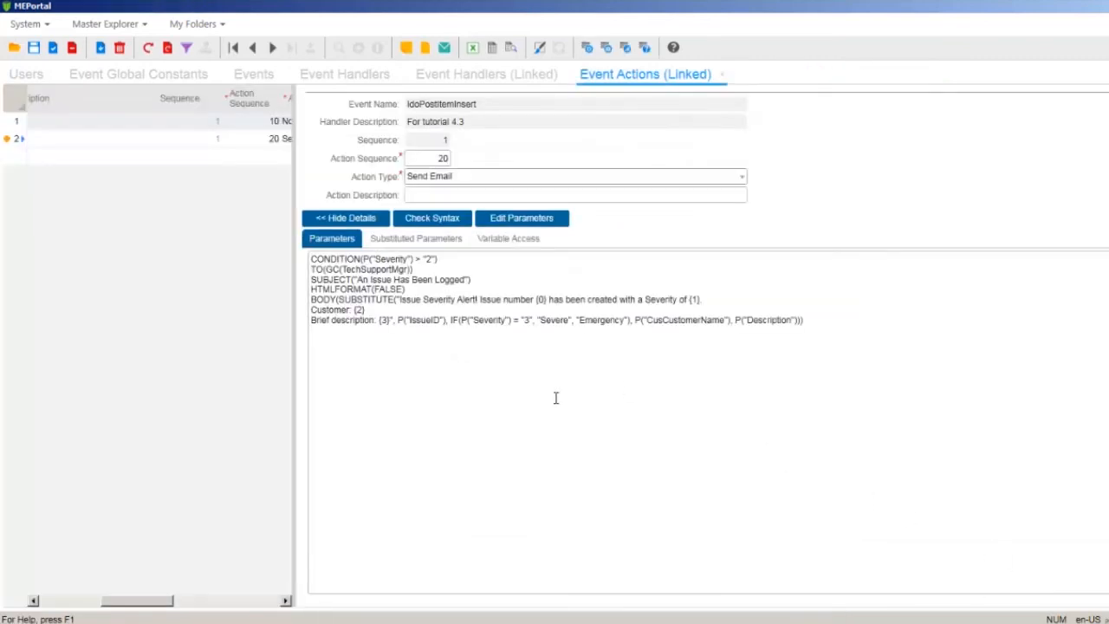
- Save the Send Email action with its IF-translated Severity body
{"action": "left_click", "coordinate": [33, 48]}
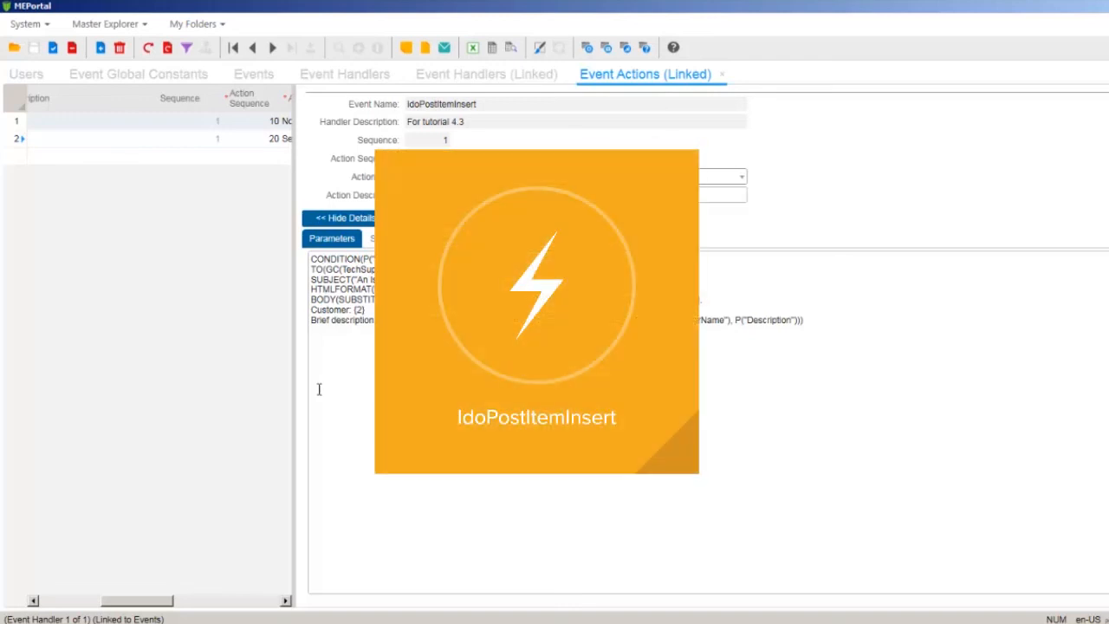
{"action": "left_click_drag", "start_coordinate": [289, 384], "coordinate": [62, 384]}
{"action": "key", "text": "F9"}
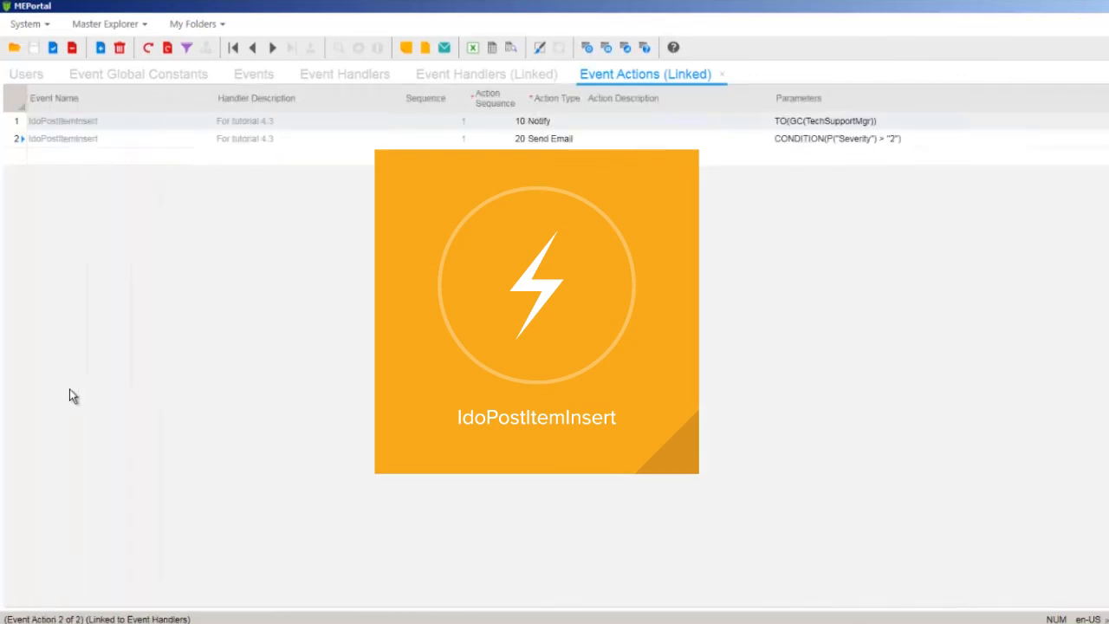
{"action": "key", "text": "F9"}
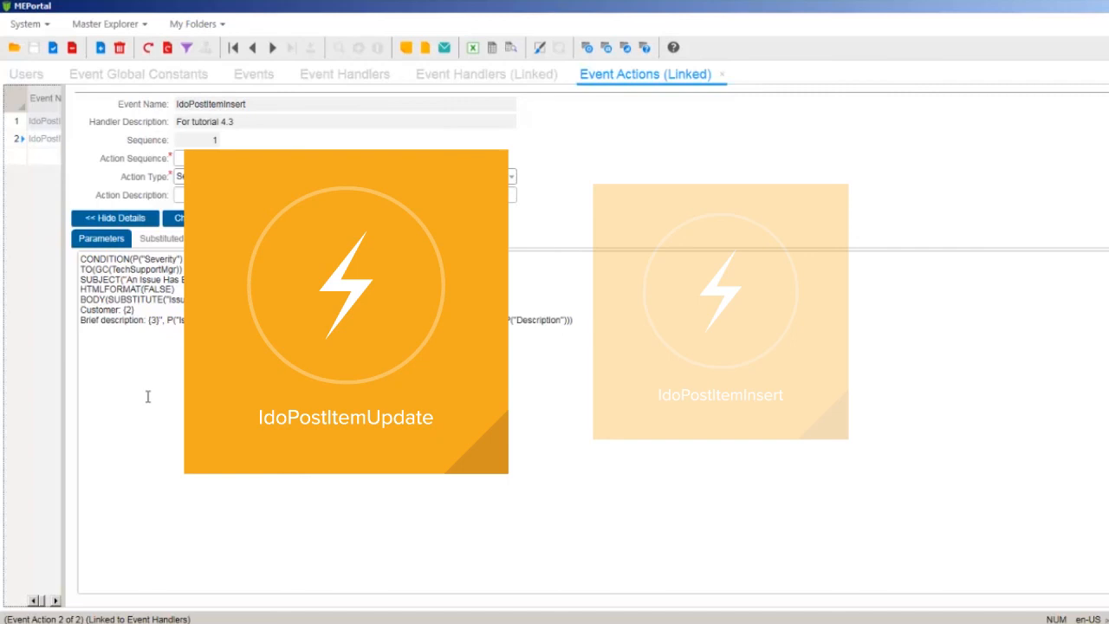
- Reopen the Send Email parameters and enable 'Body is in HTML format'
{"action": "left_click", "coordinate": [101, 369]}
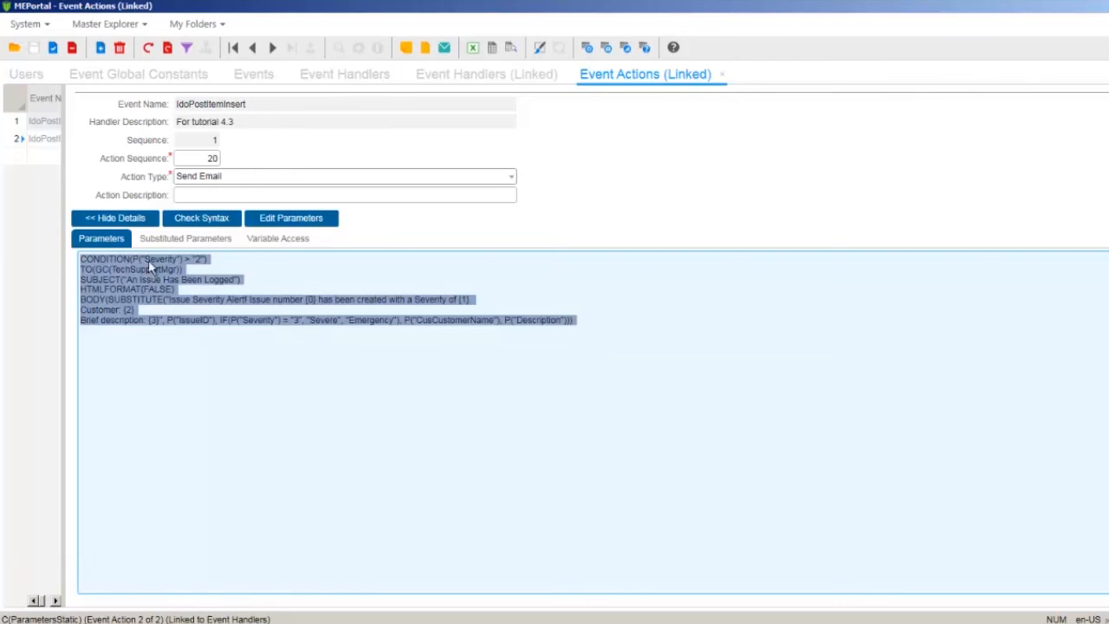
{"action": "left_click", "coordinate": [291, 219]}
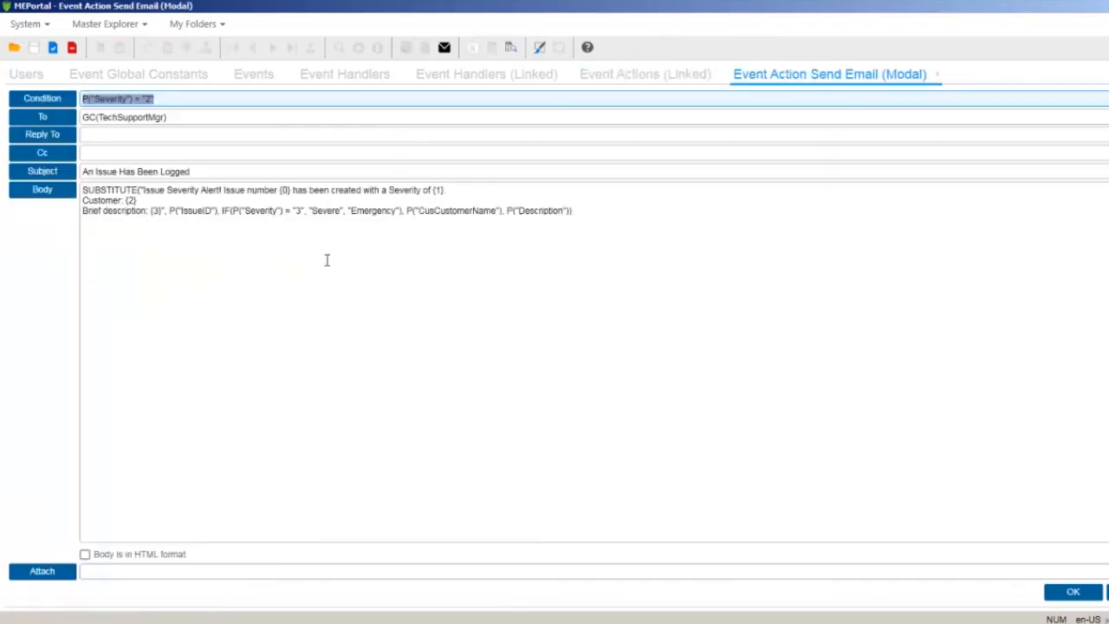
{"action": "left_click", "coordinate": [112, 558]}
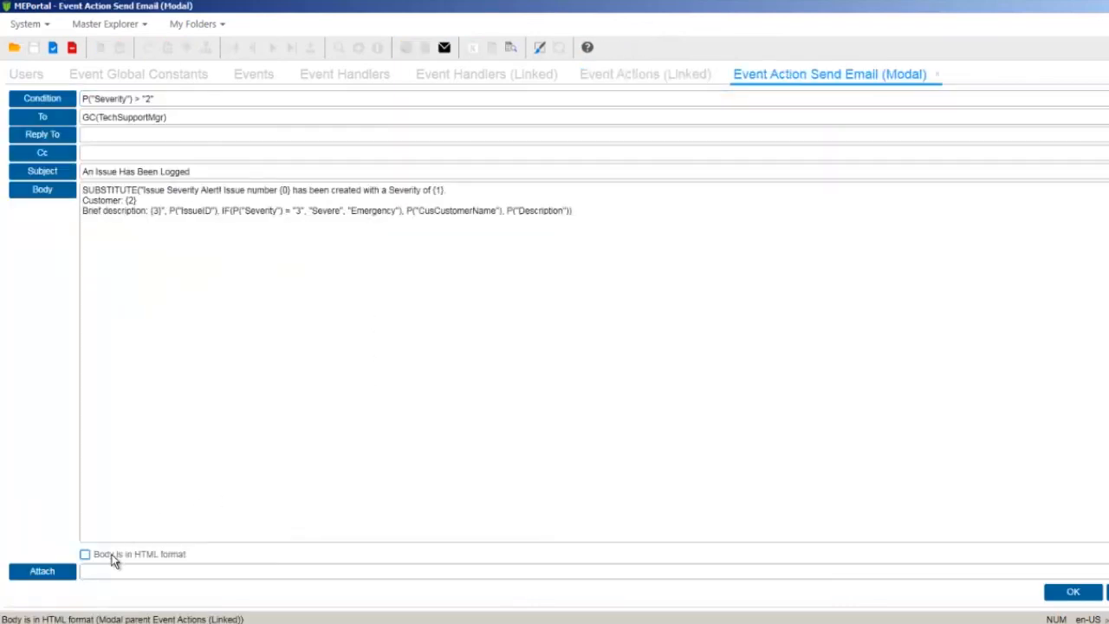